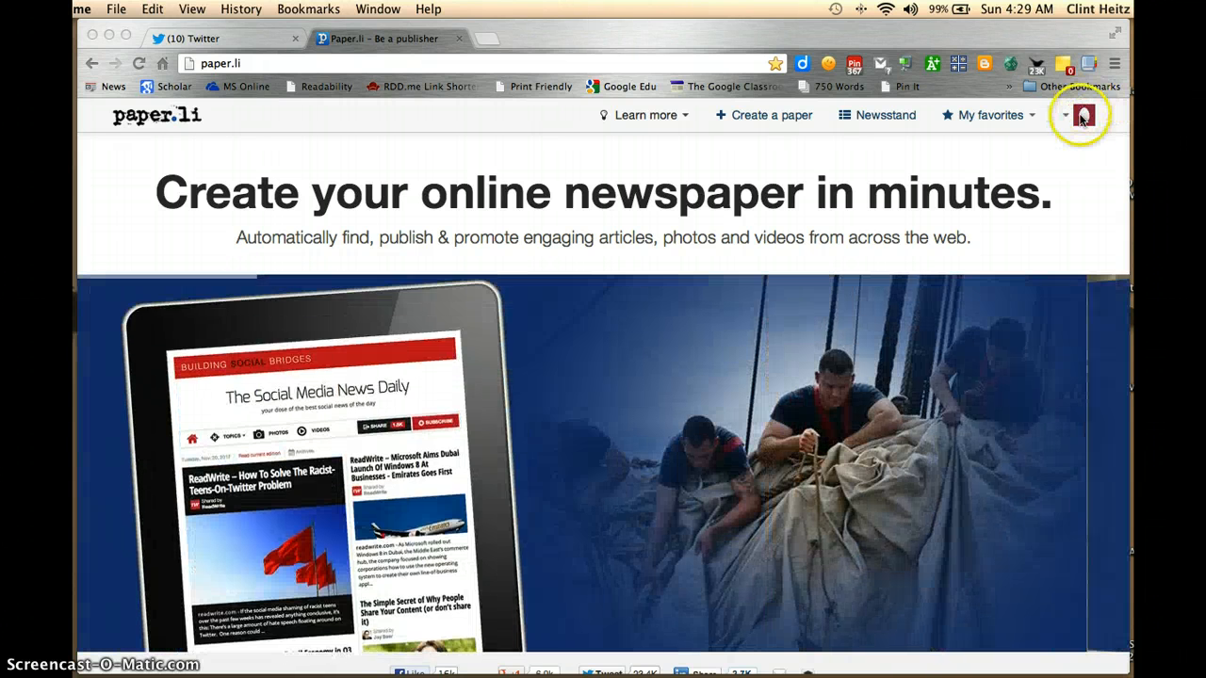
Start a new custom paper and title it "EdTech Times"
click(1005, 117)
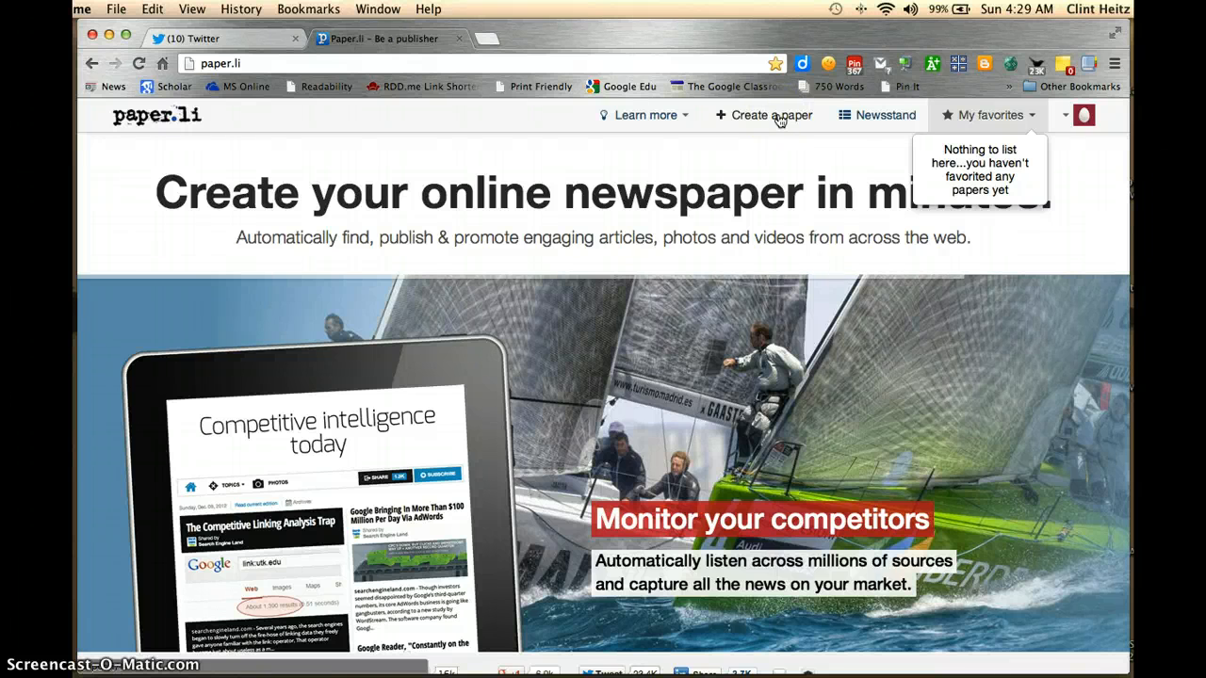
click(778, 117)
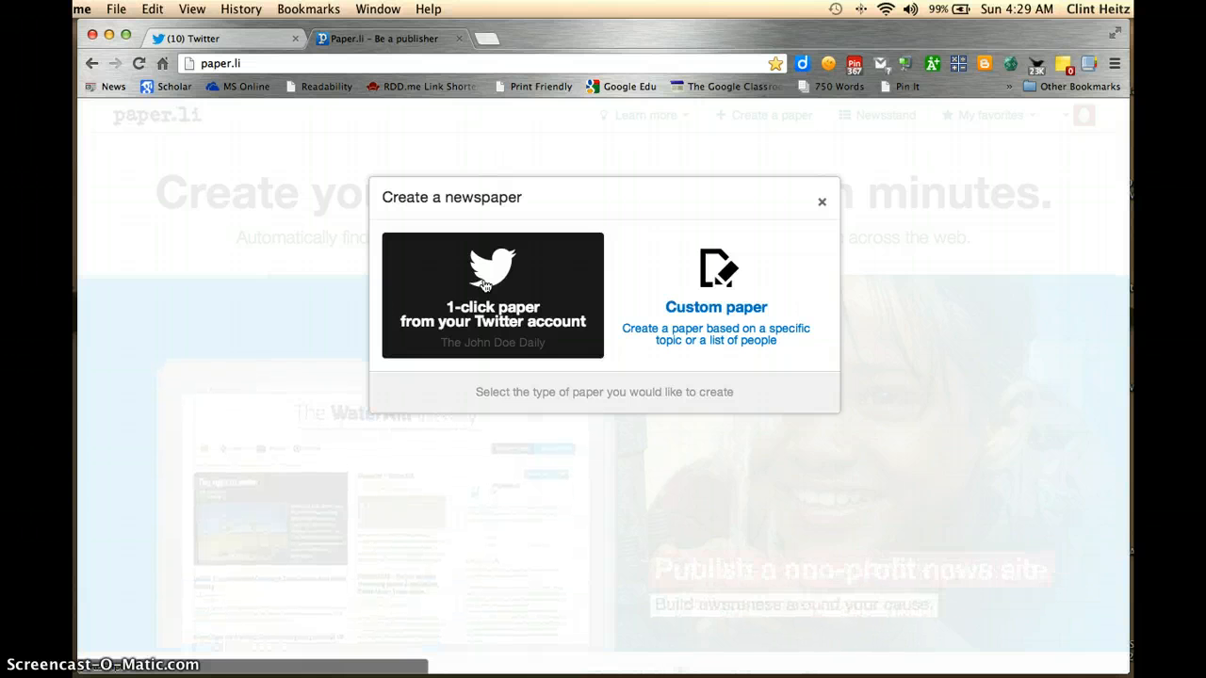
click(699, 271)
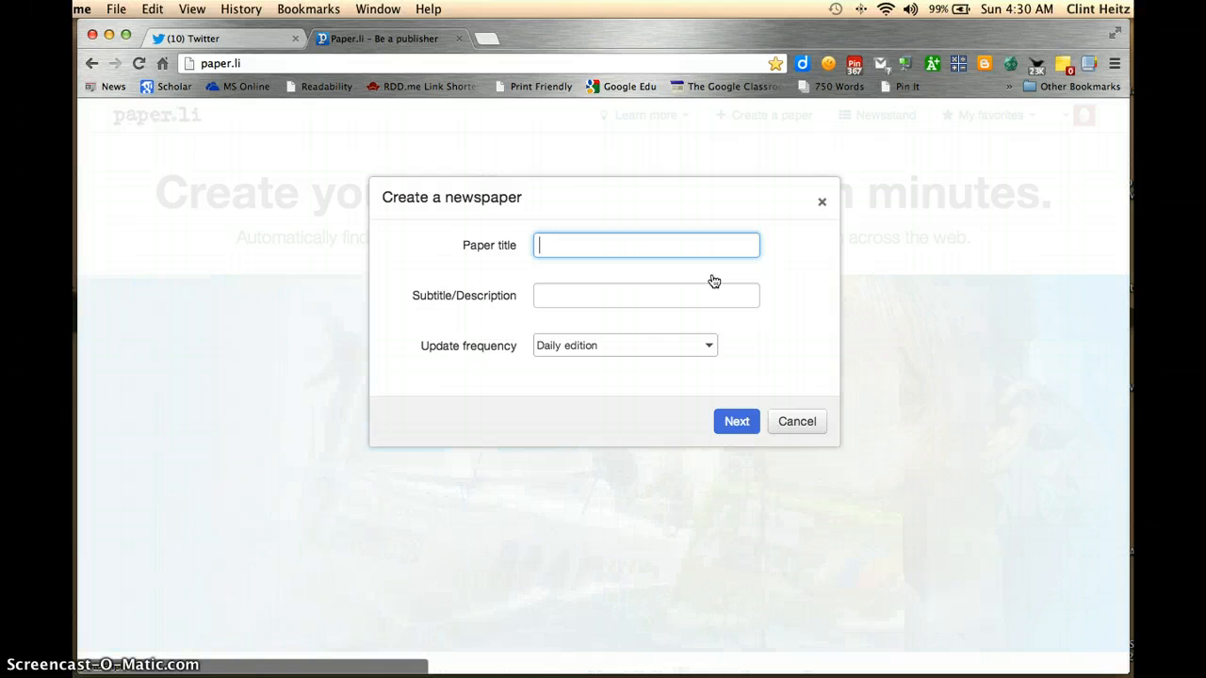
text(EdTech Times)
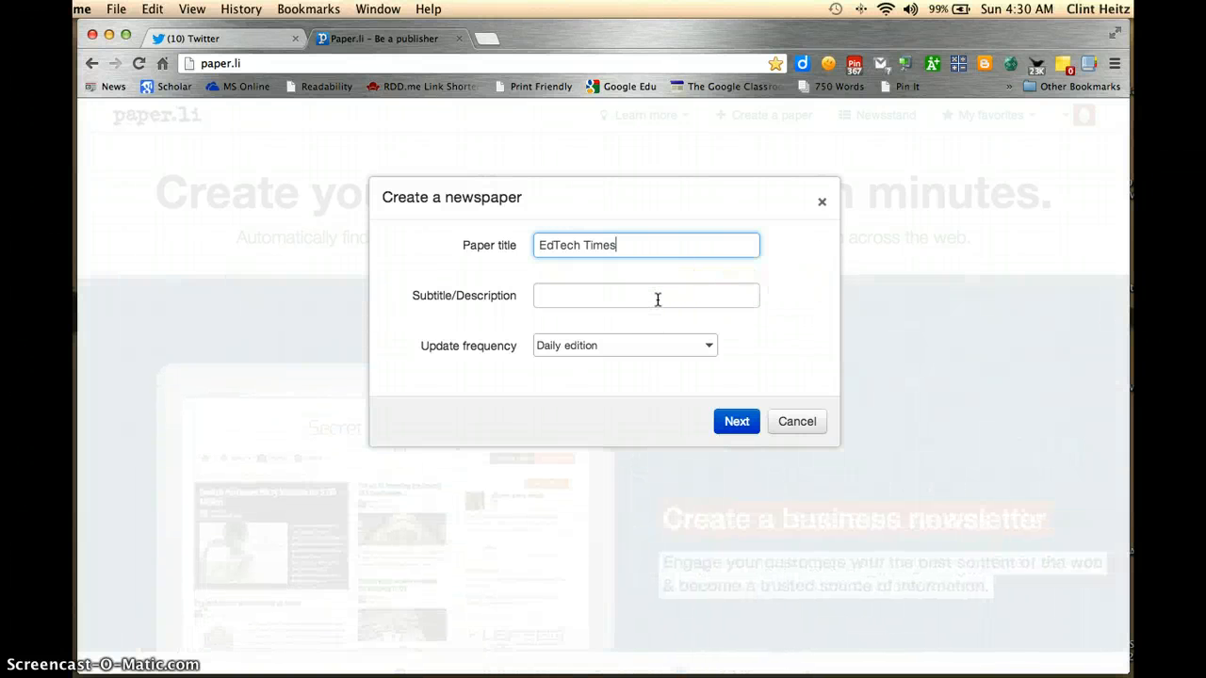
Set the paper's update frequency to Weekly edition and continue to the content source selection
click(657, 299)
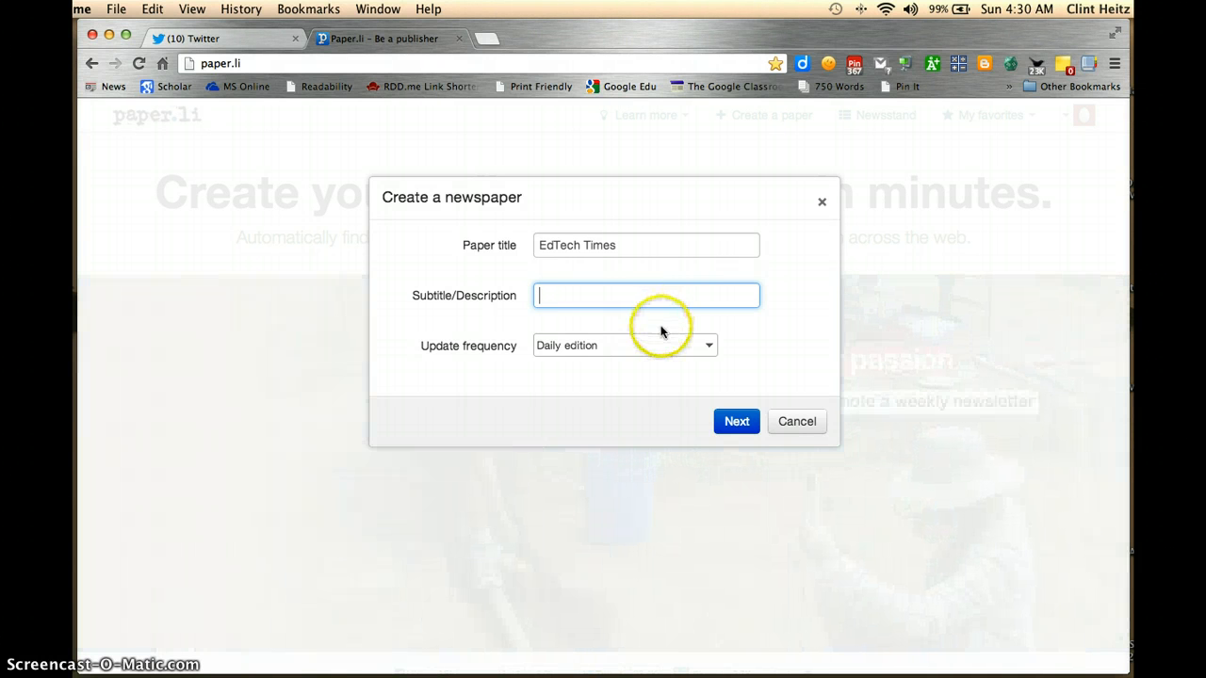
click(648, 354)
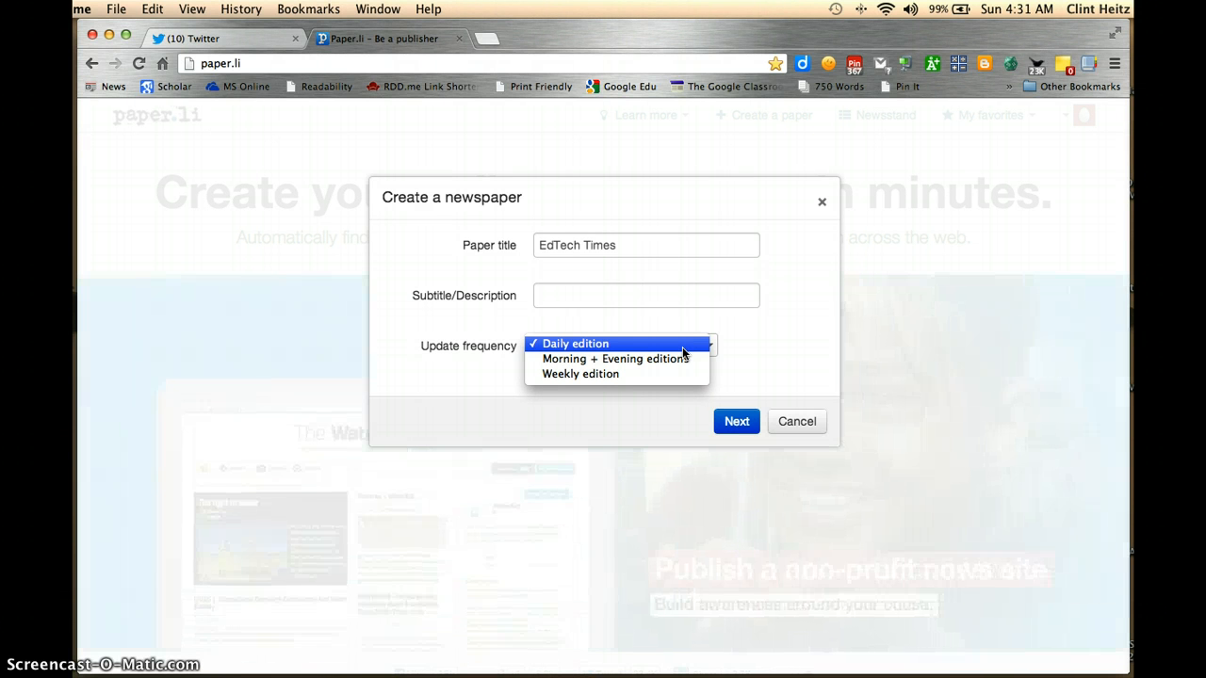
click(686, 361)
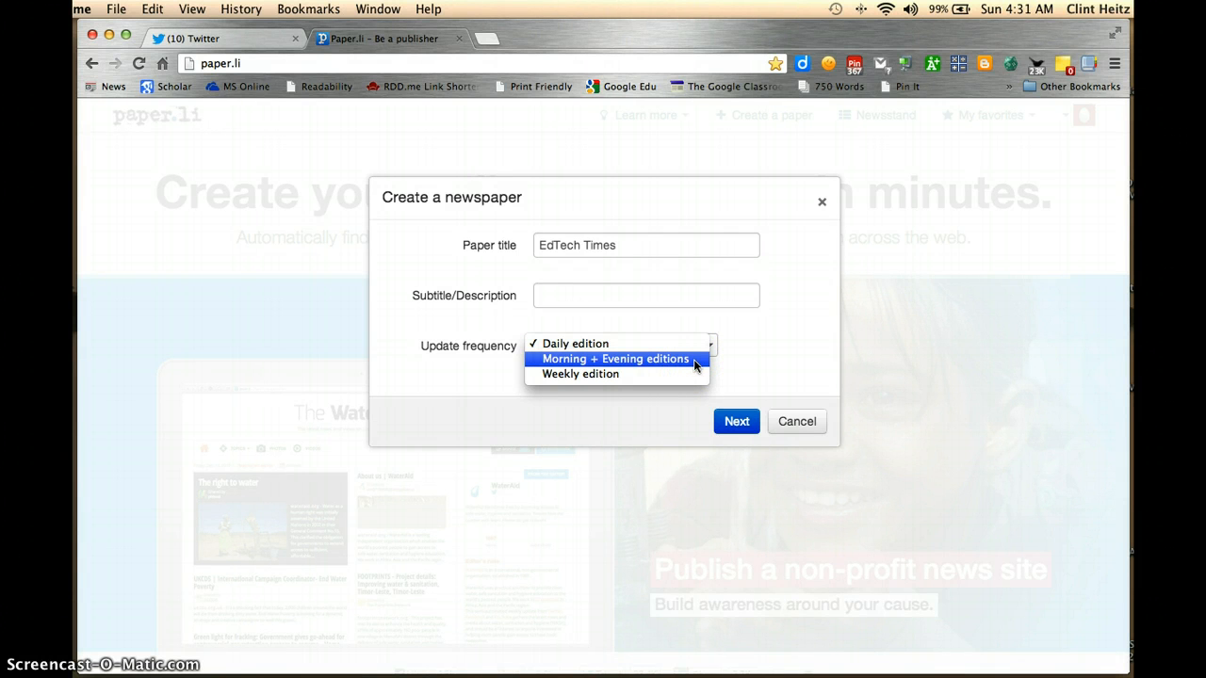
click(693, 374)
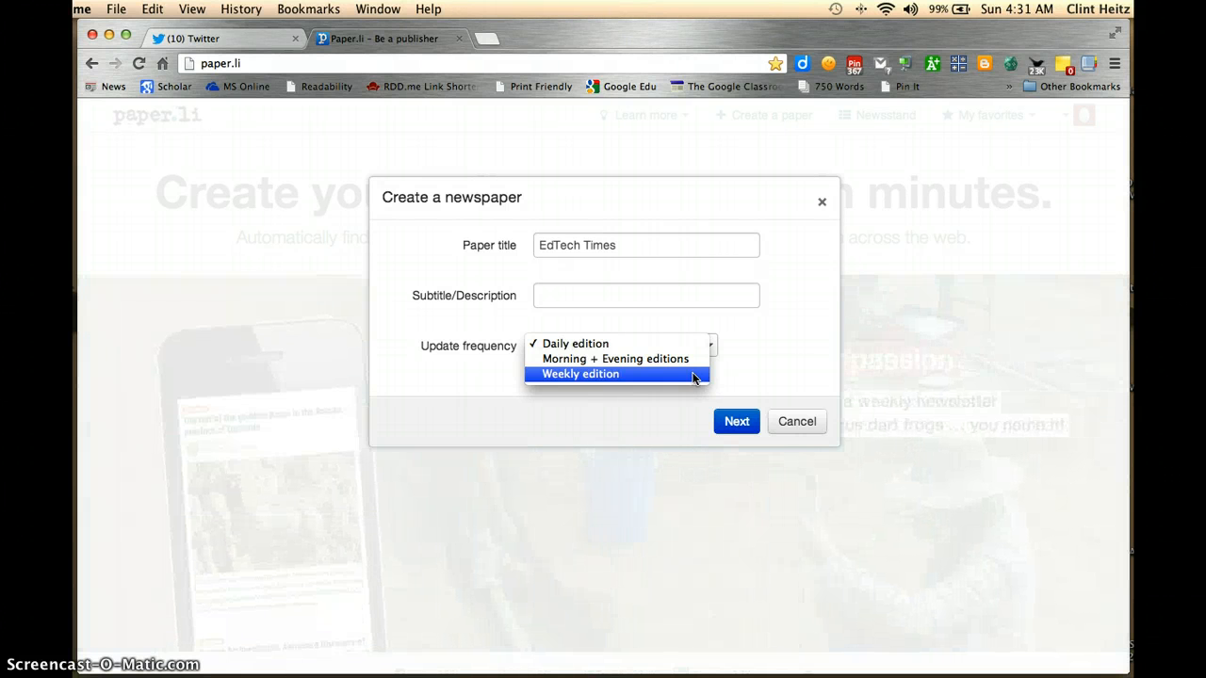
click(694, 377)
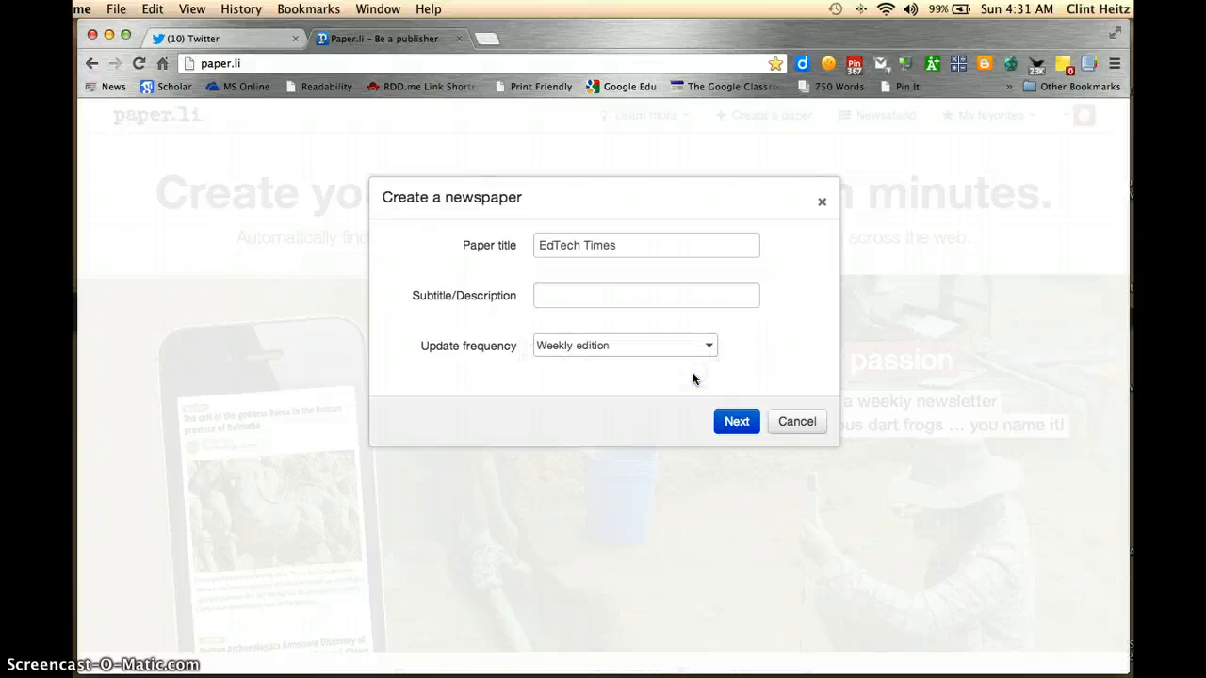
click(737, 421)
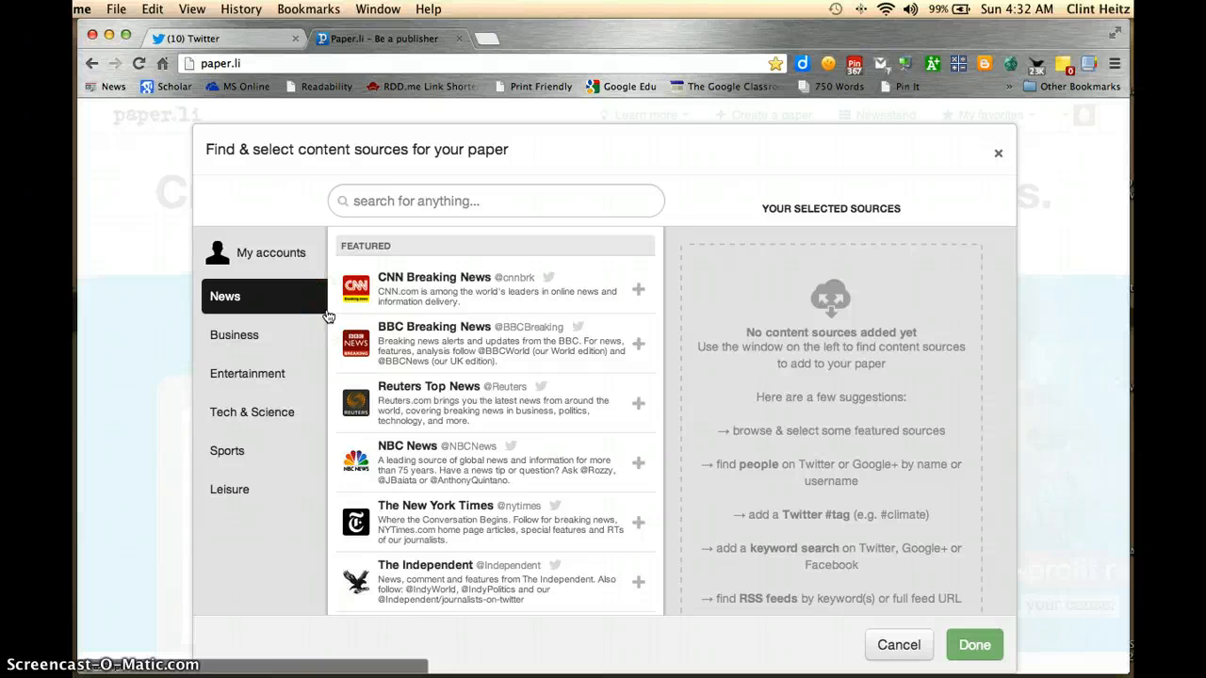
Browse the featured content sources by category, including News, Business, Entertainment, Sports and Leisure
click(294, 307)
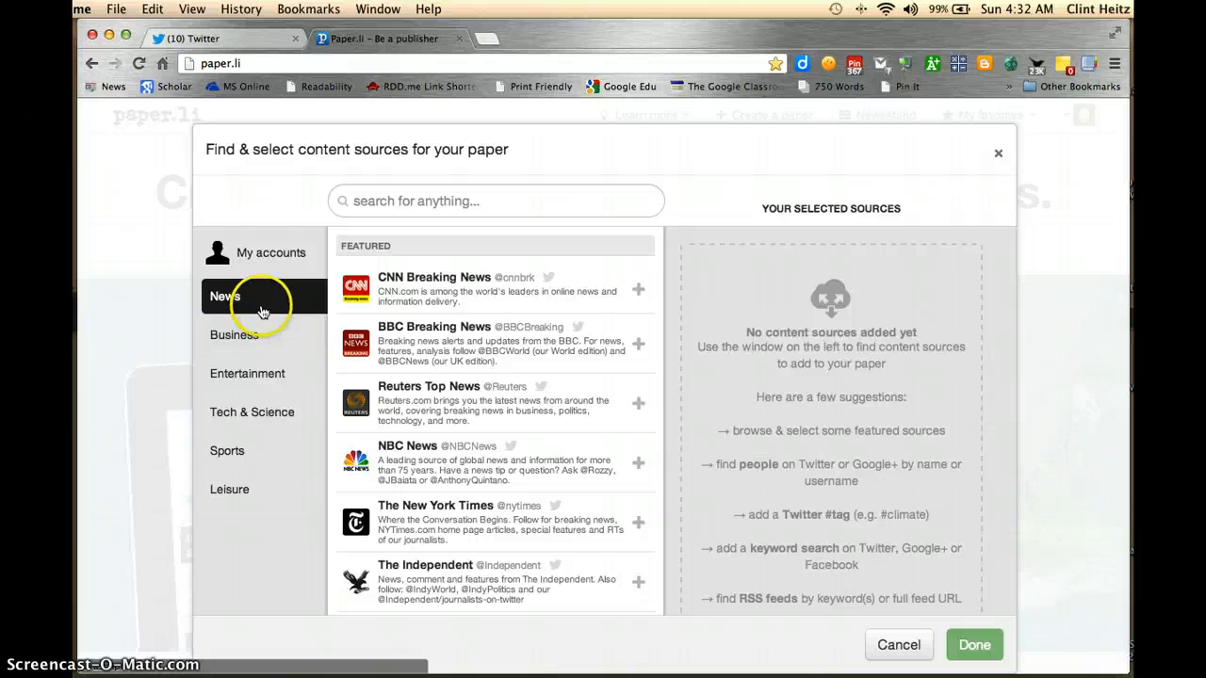
click(263, 337)
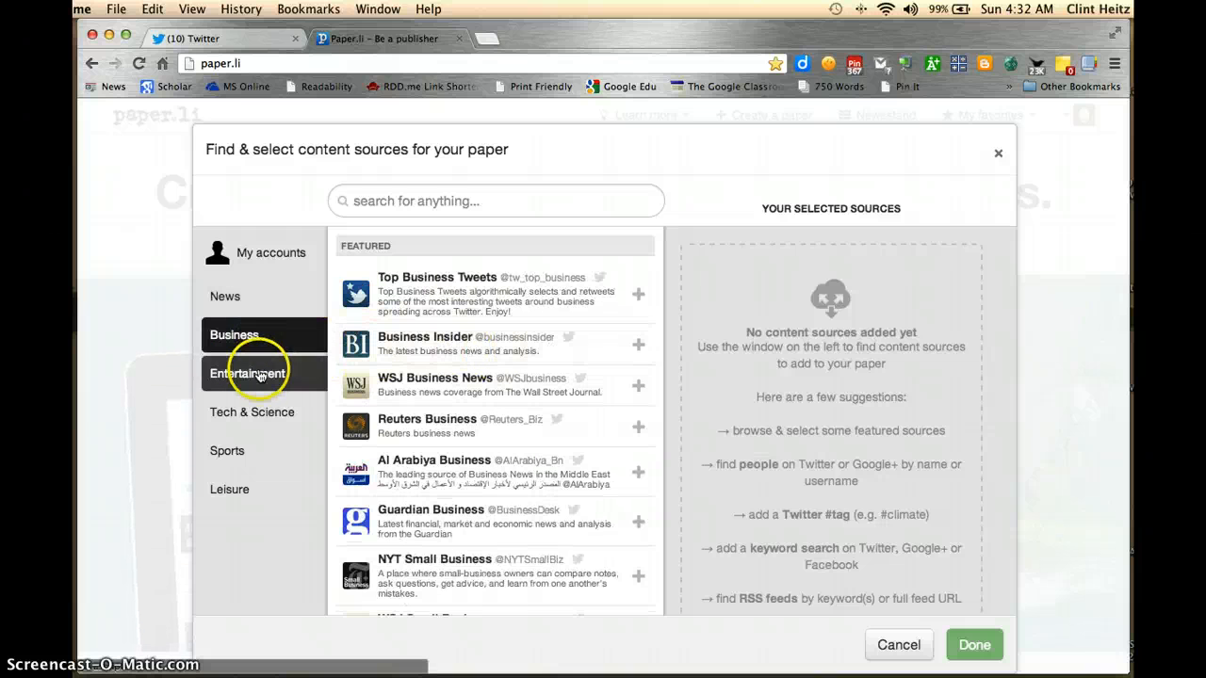
click(260, 375)
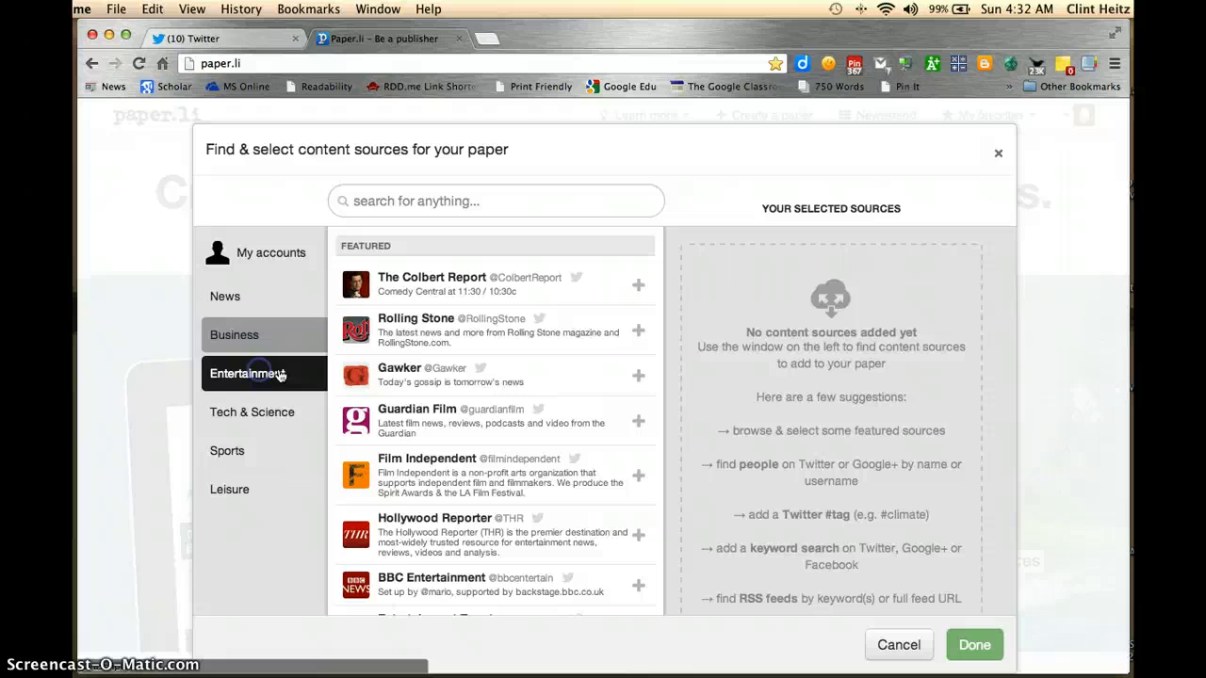
click(280, 420)
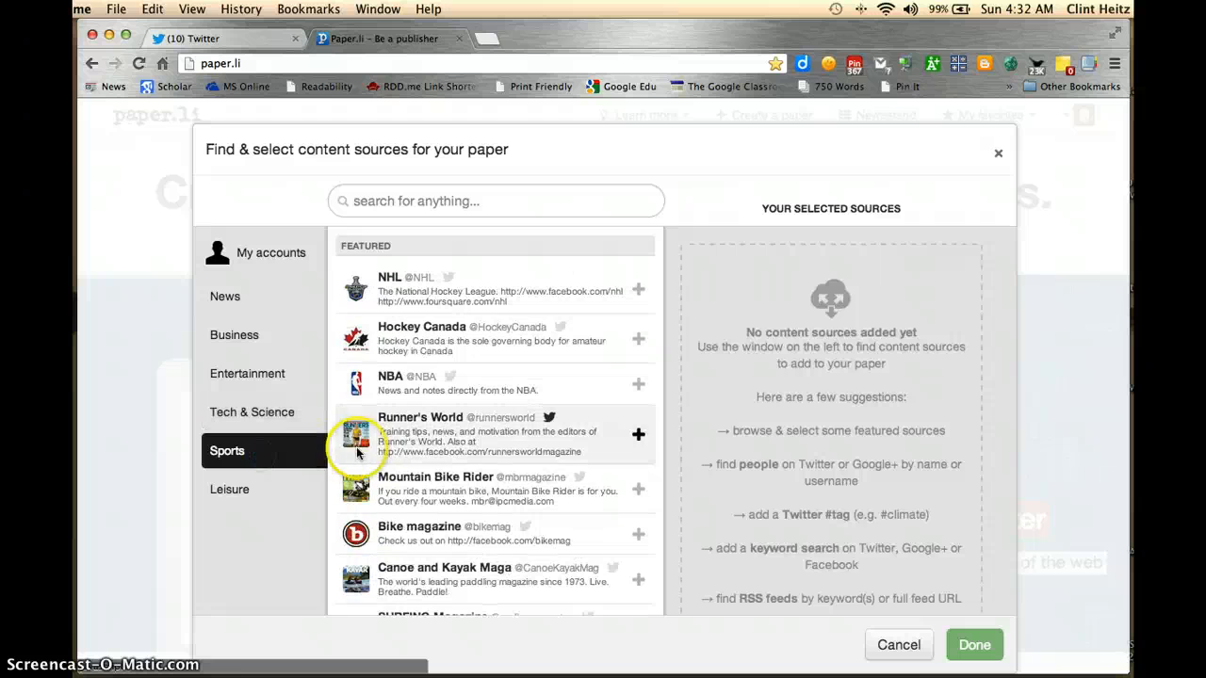
click(233, 493)
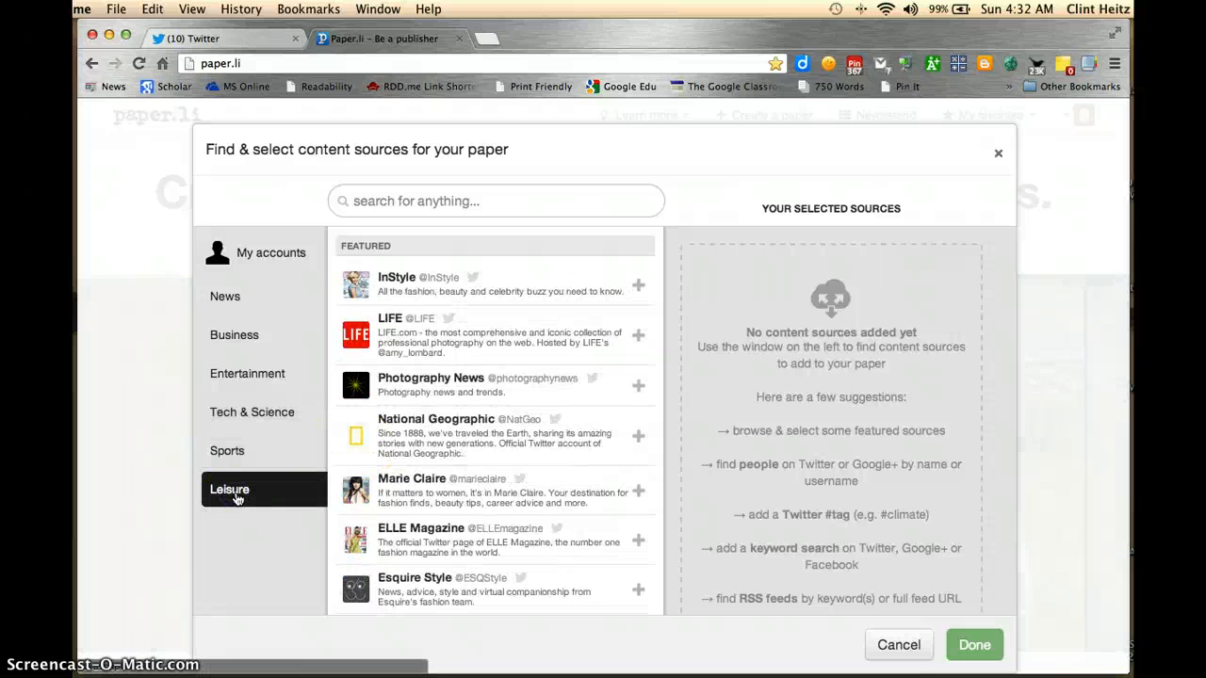
click(268, 337)
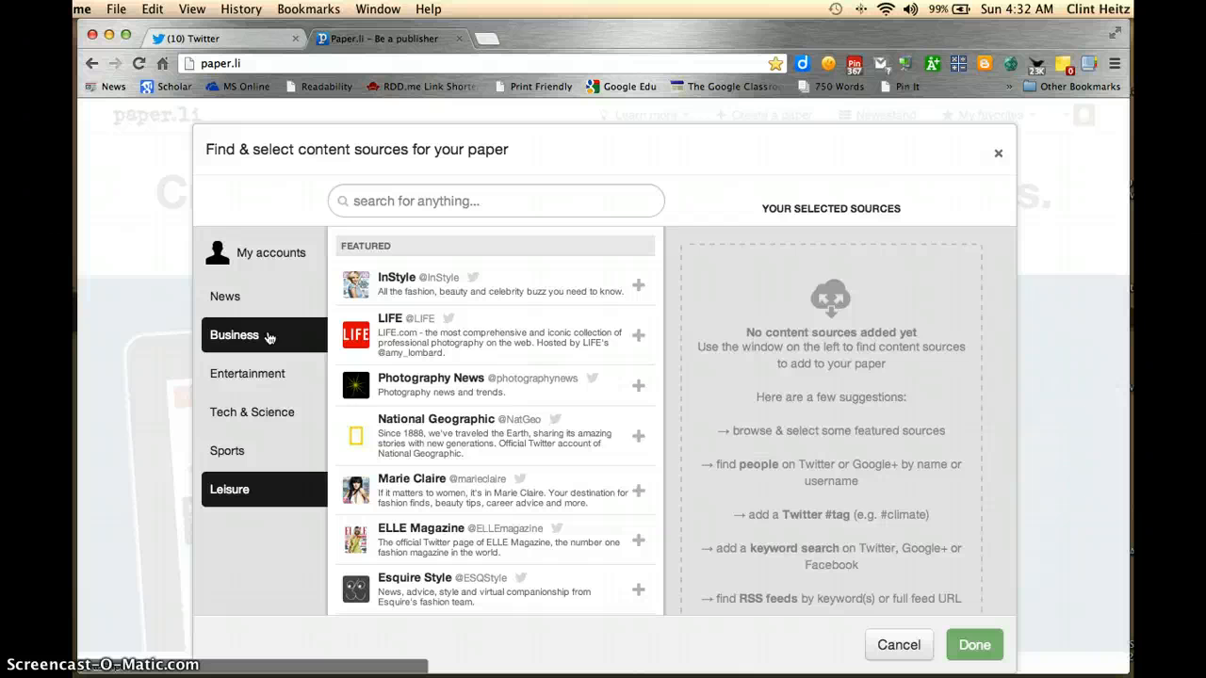
Search the content sources for "#EdTech" and add the Twitter search for tweets mentioning it to the paper
click(433, 199)
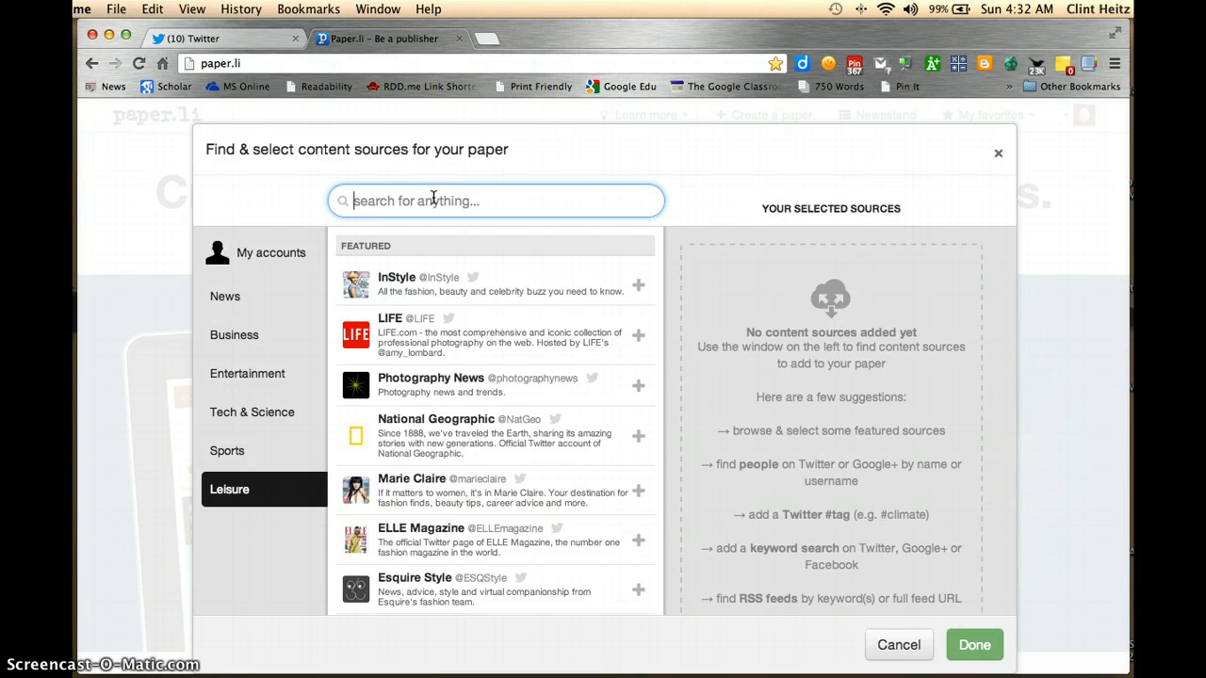
text(#)
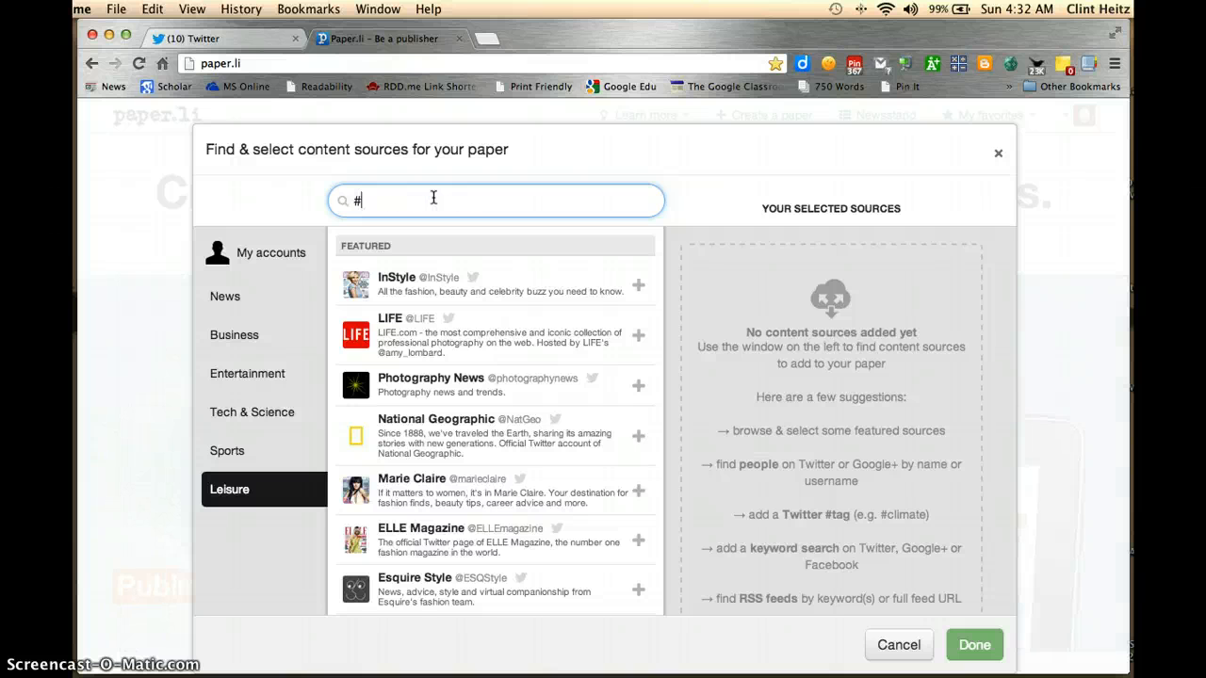
text(EdTech)
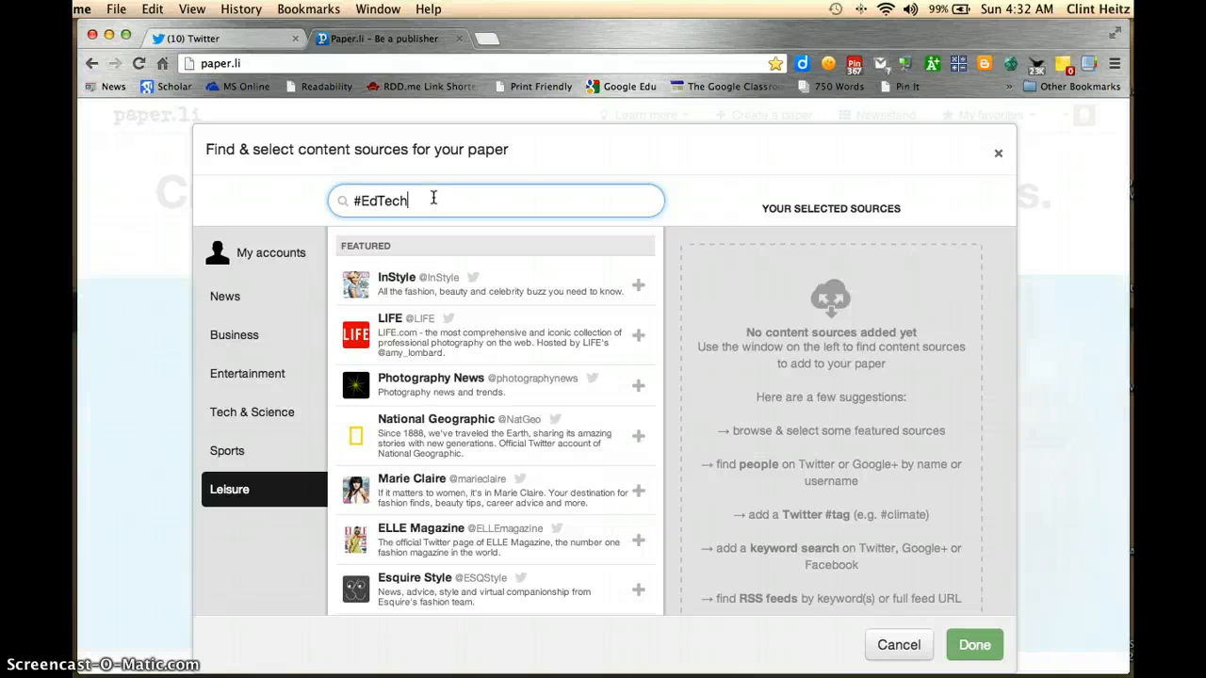
key(Return)
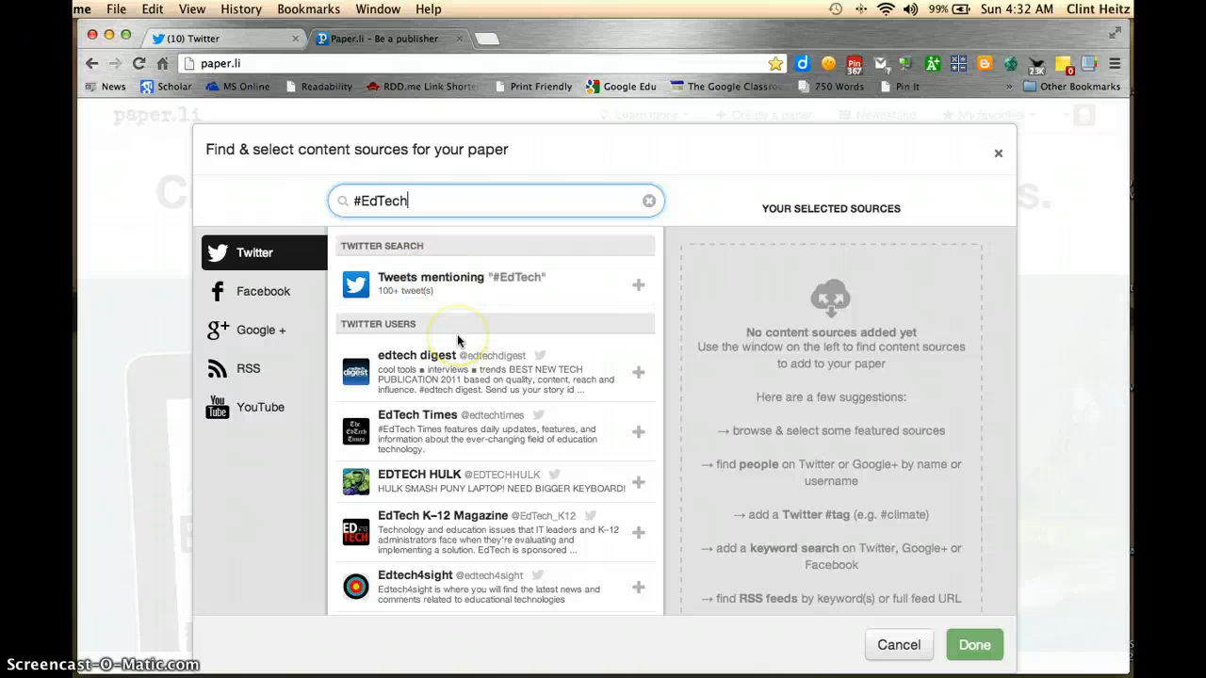
scroll(458, 340, down, 1)
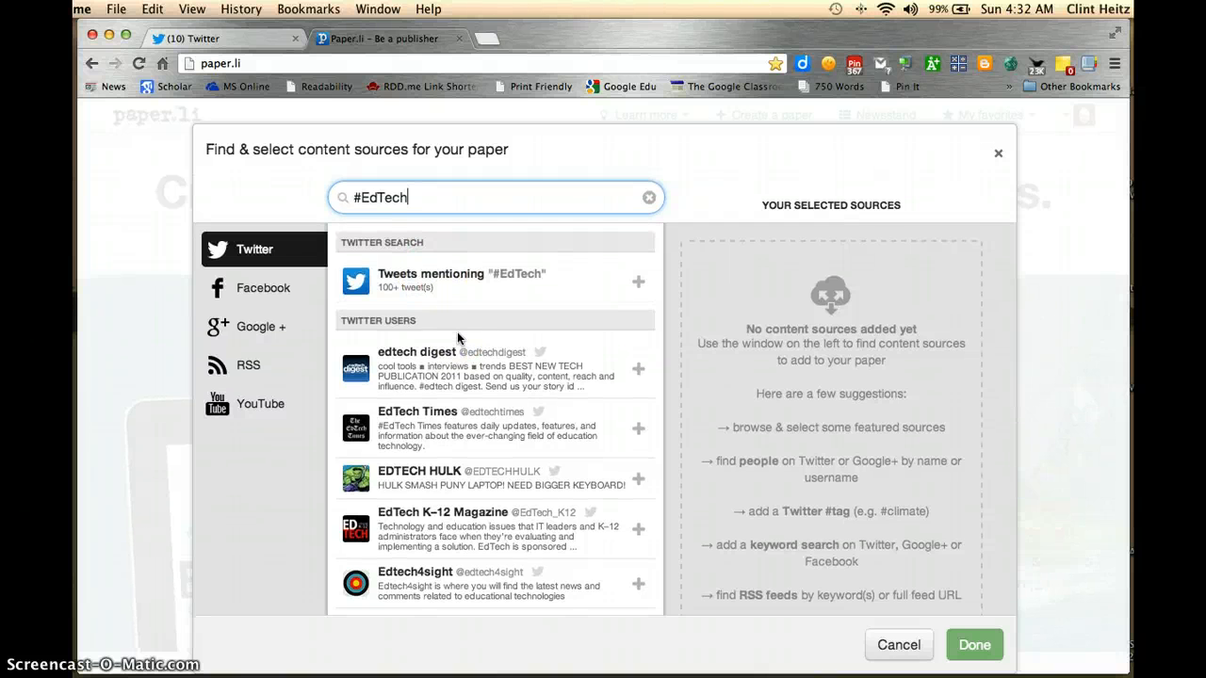
click(452, 304)
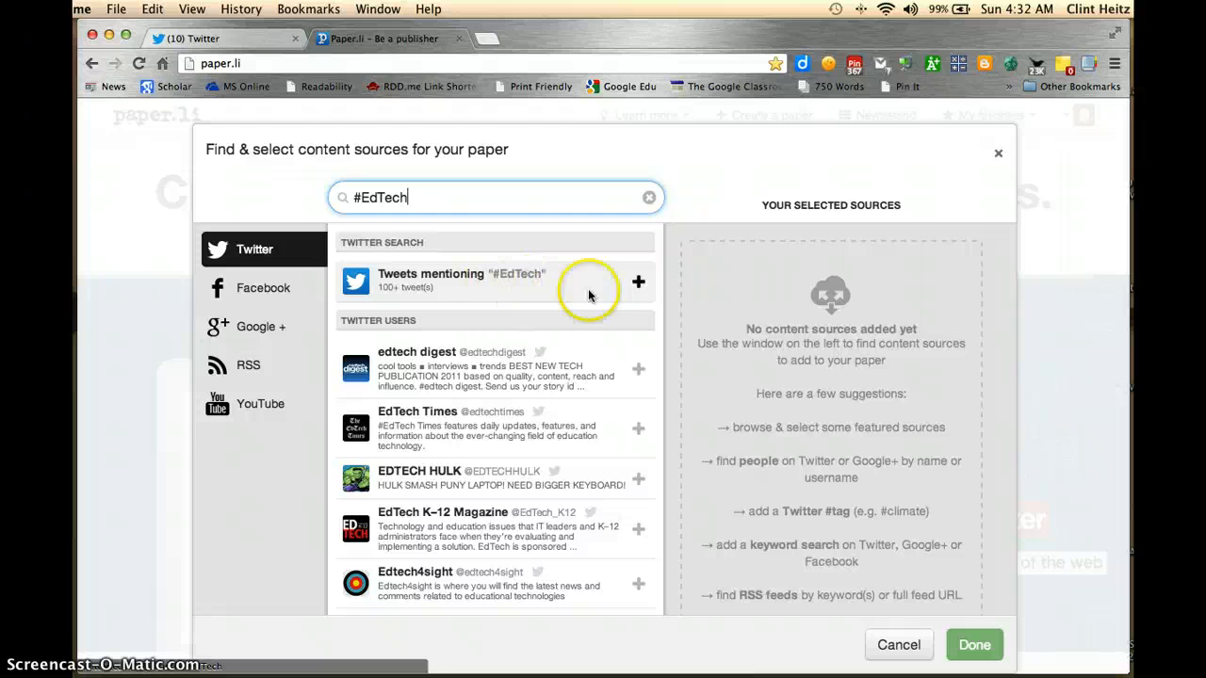
click(638, 288)
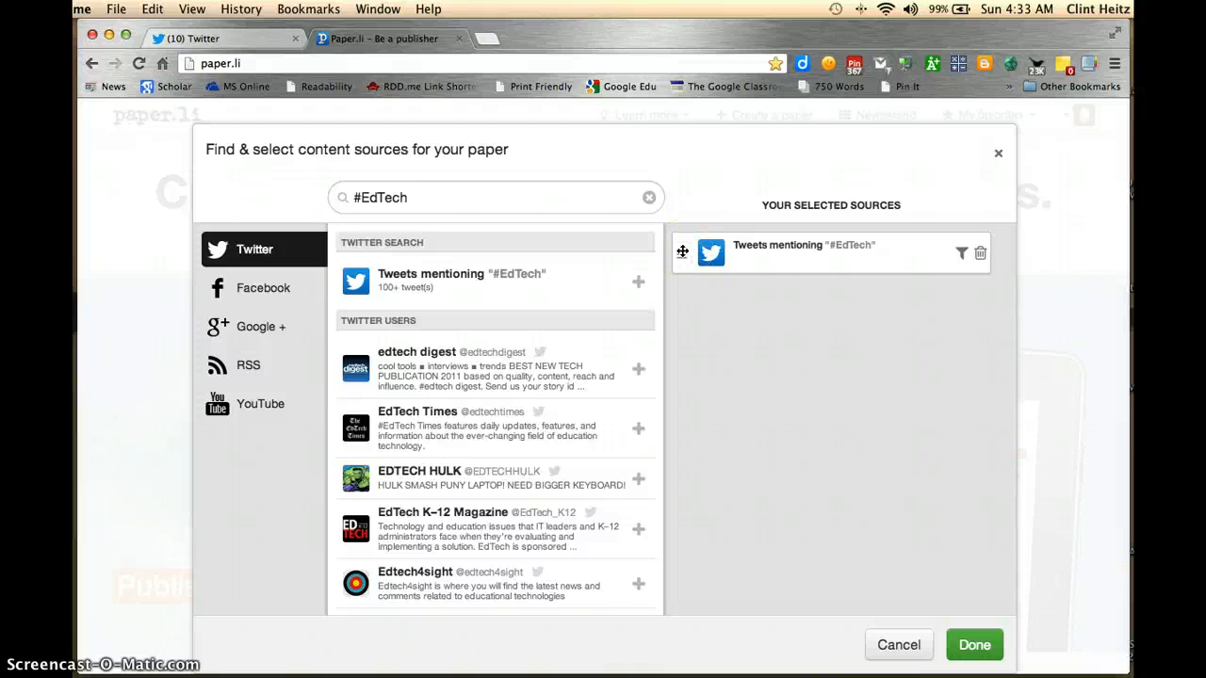
Open the word filter of the #EdTech tweets source and remove the filter without entering any words
click(962, 256)
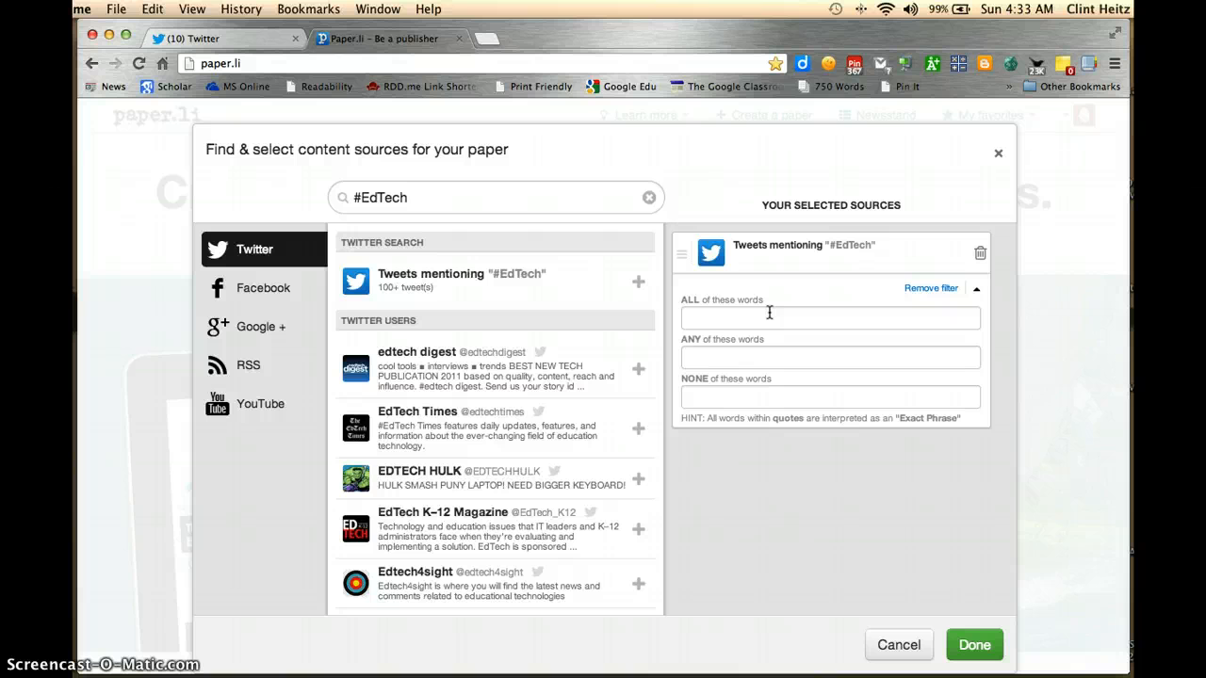
click(927, 291)
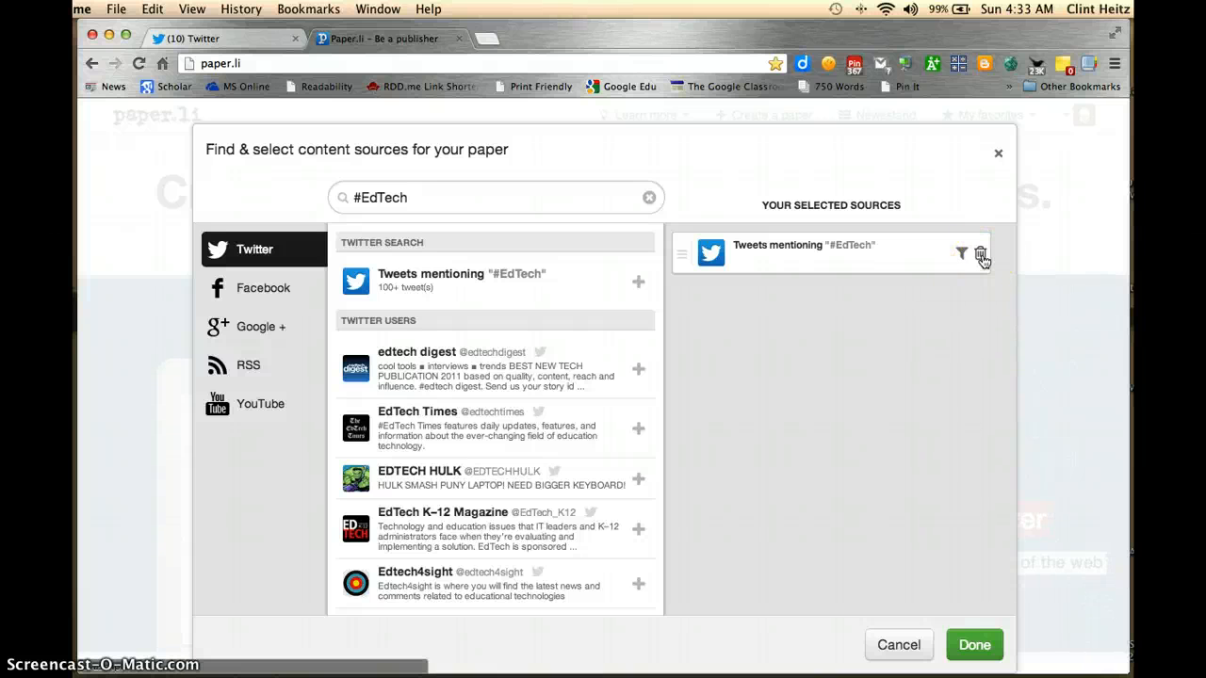
click(898, 321)
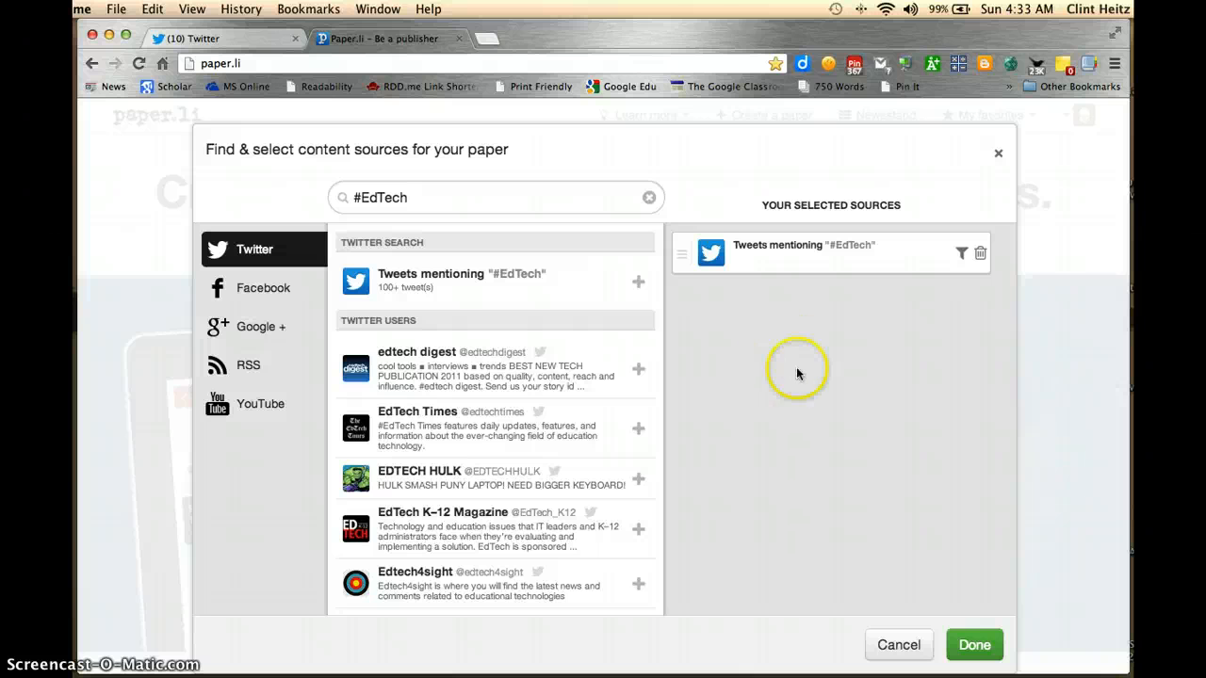
Finish the source selection and generate the EdTech Times paper
click(980, 646)
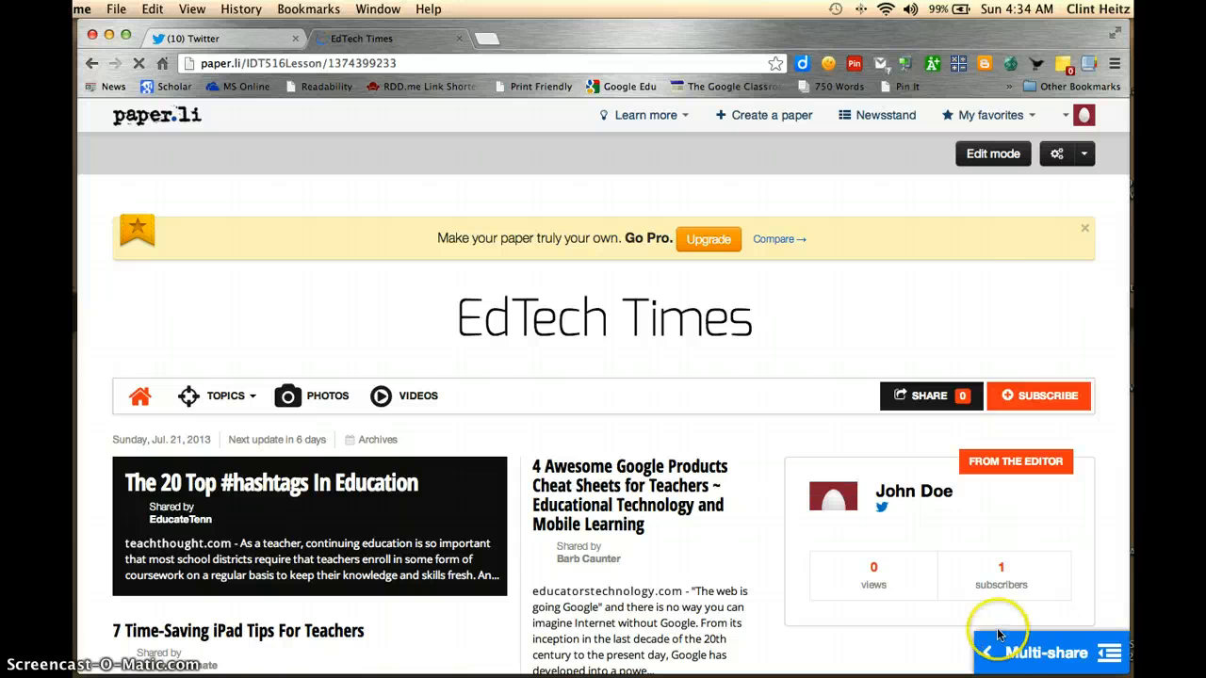
click(1103, 646)
click(999, 159)
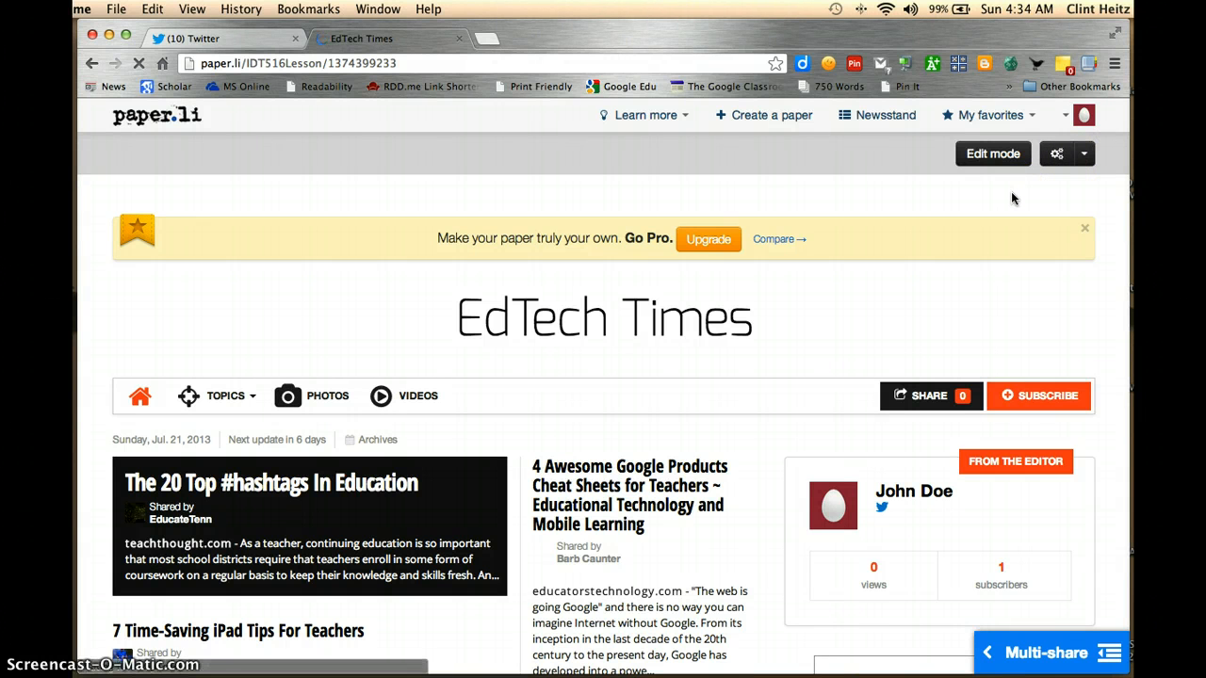
Look over the published paper, examining its topic list, article summaries and videos section
scroll(696, 400, down, 4)
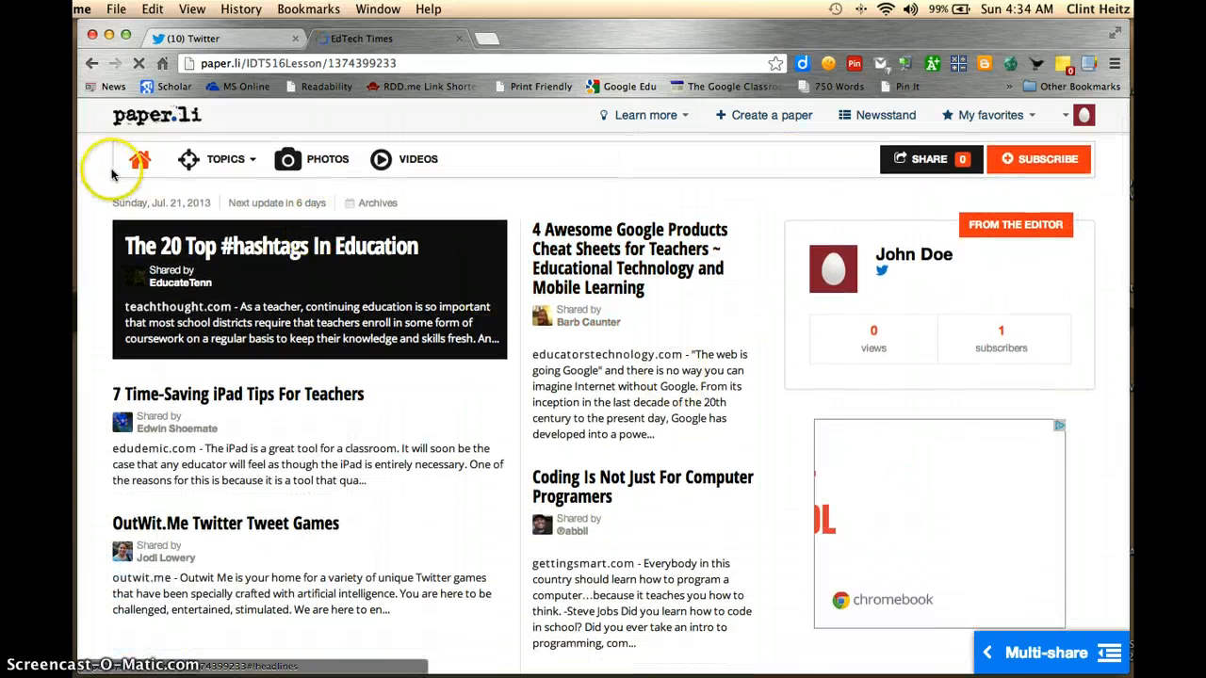
click(251, 163)
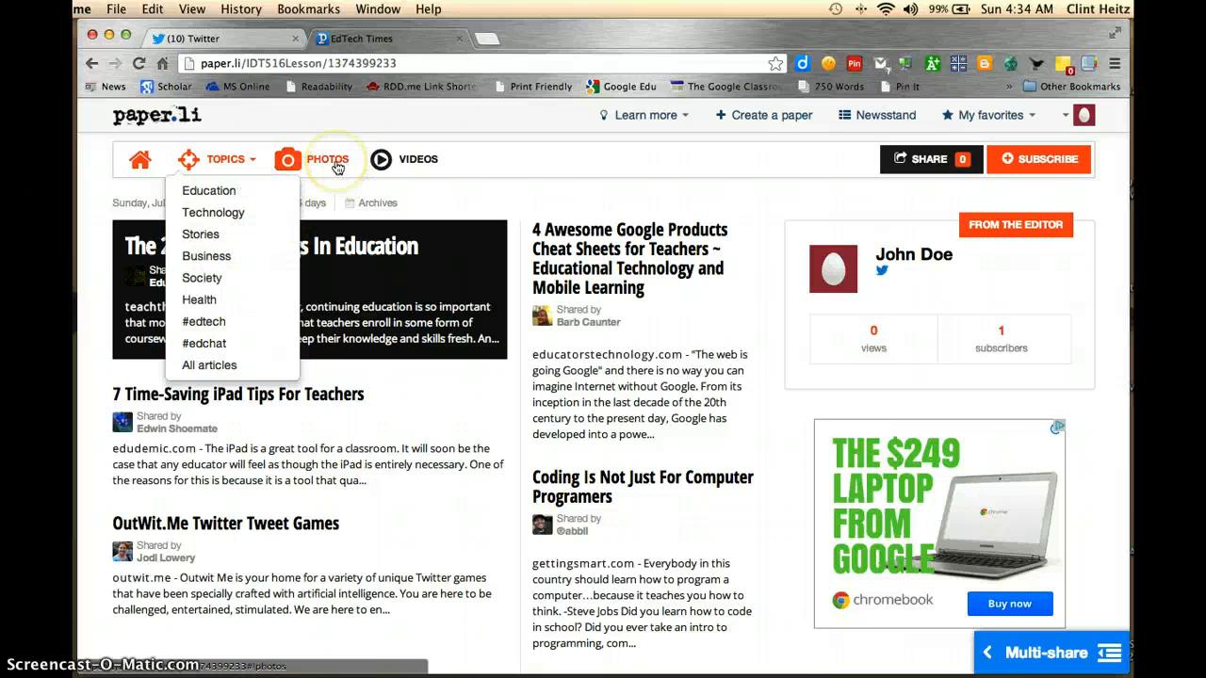
click(397, 168)
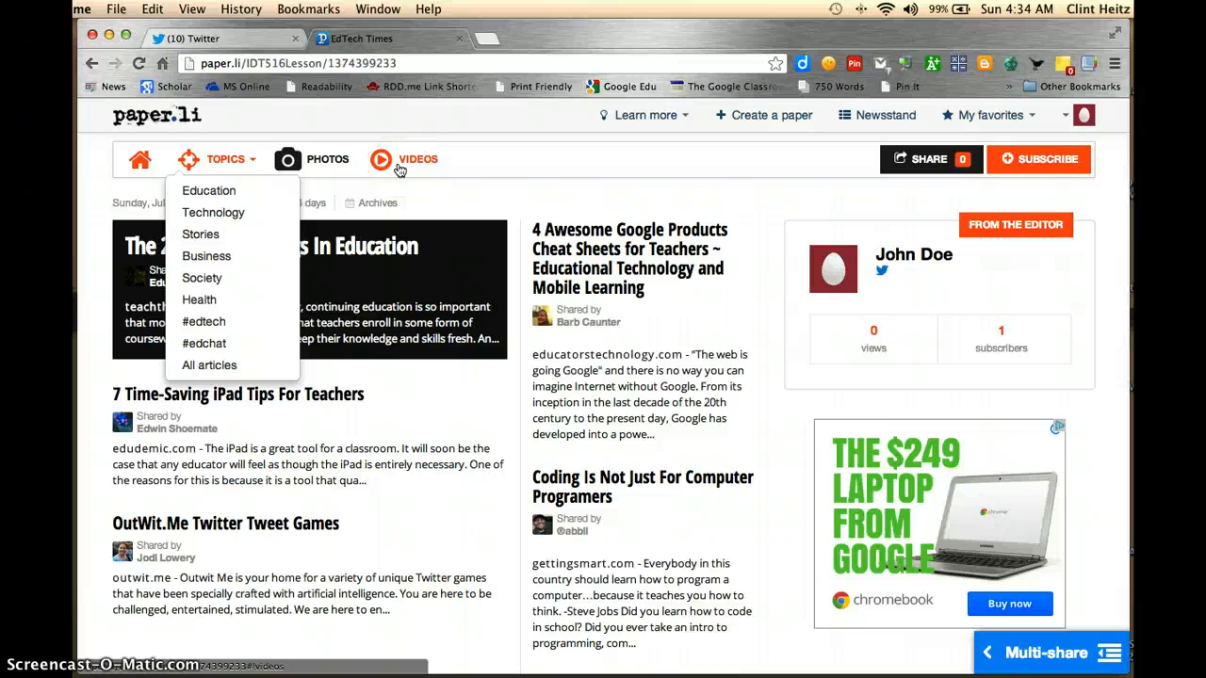
click(413, 166)
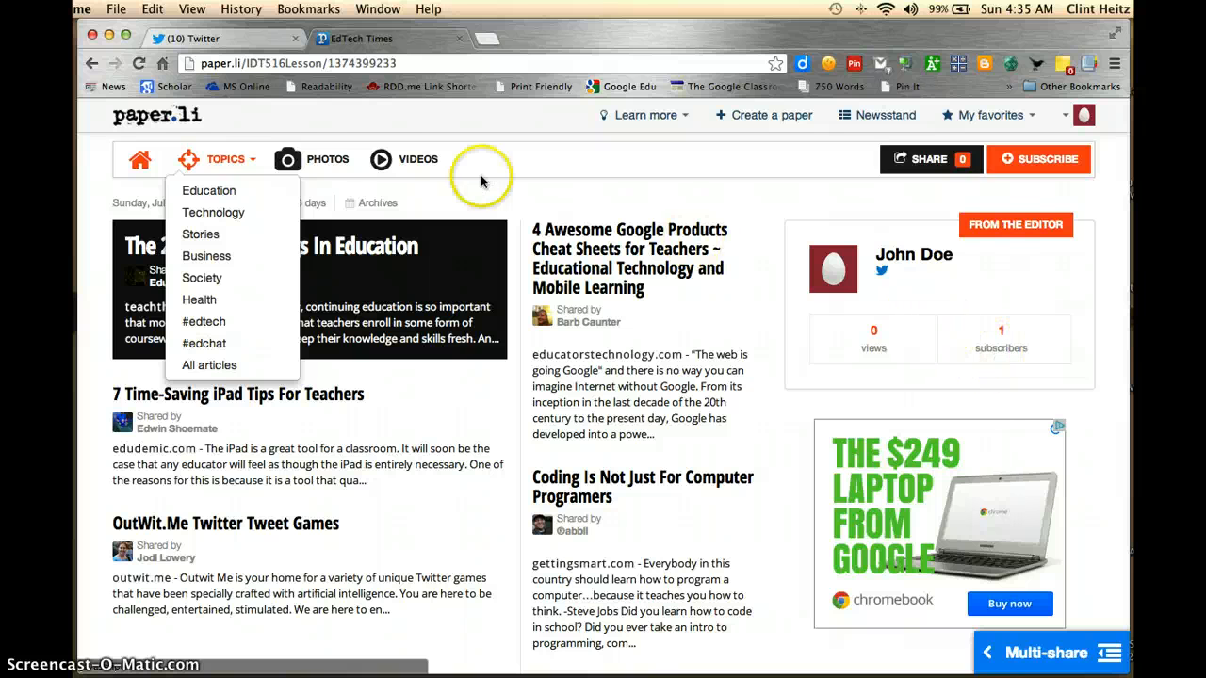
click(243, 158)
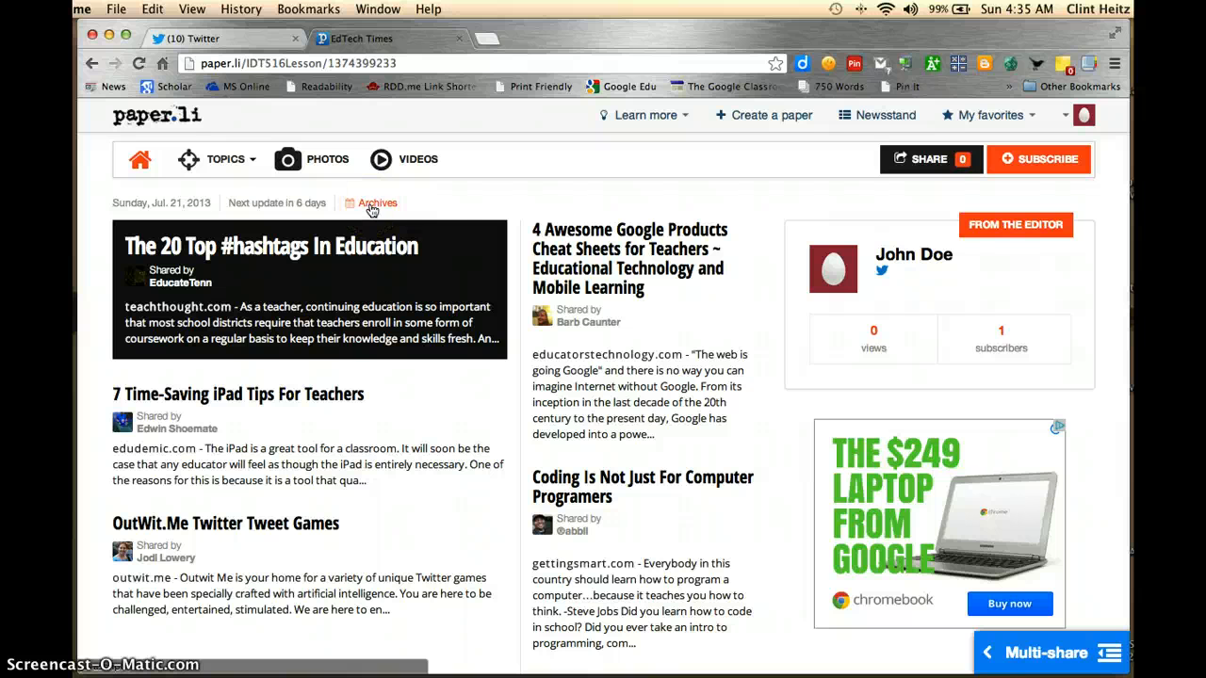
scroll(500, 250, down, 5)
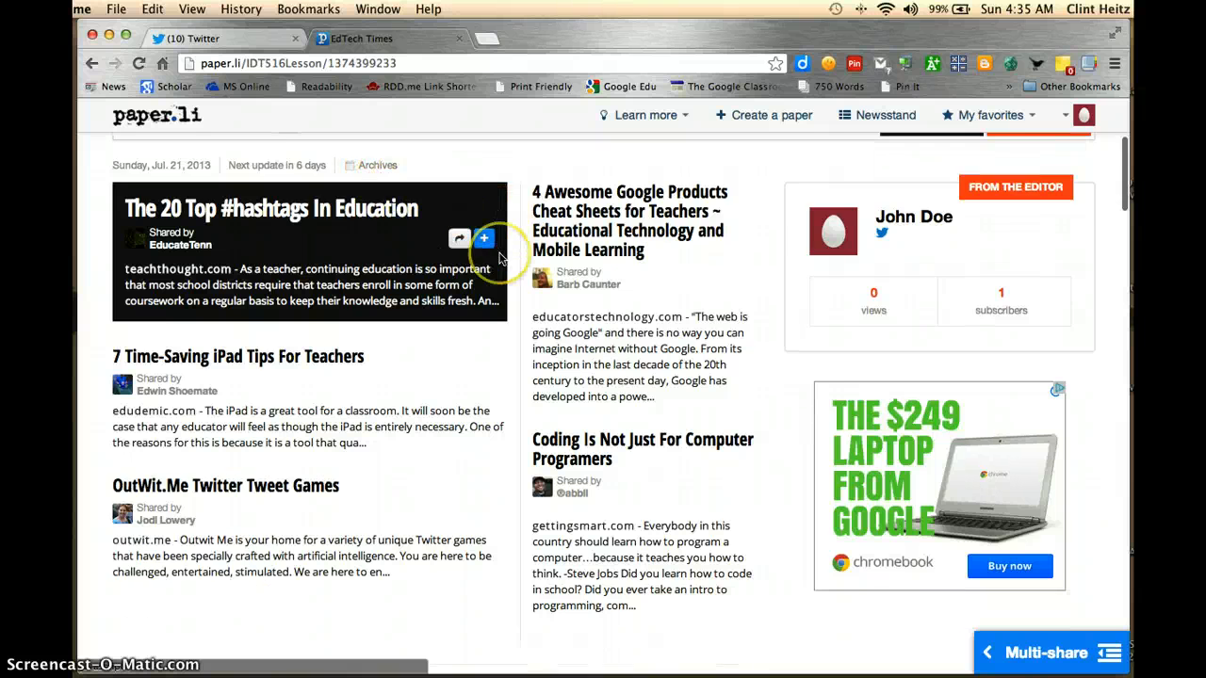
scroll(499, 259, down, 4)
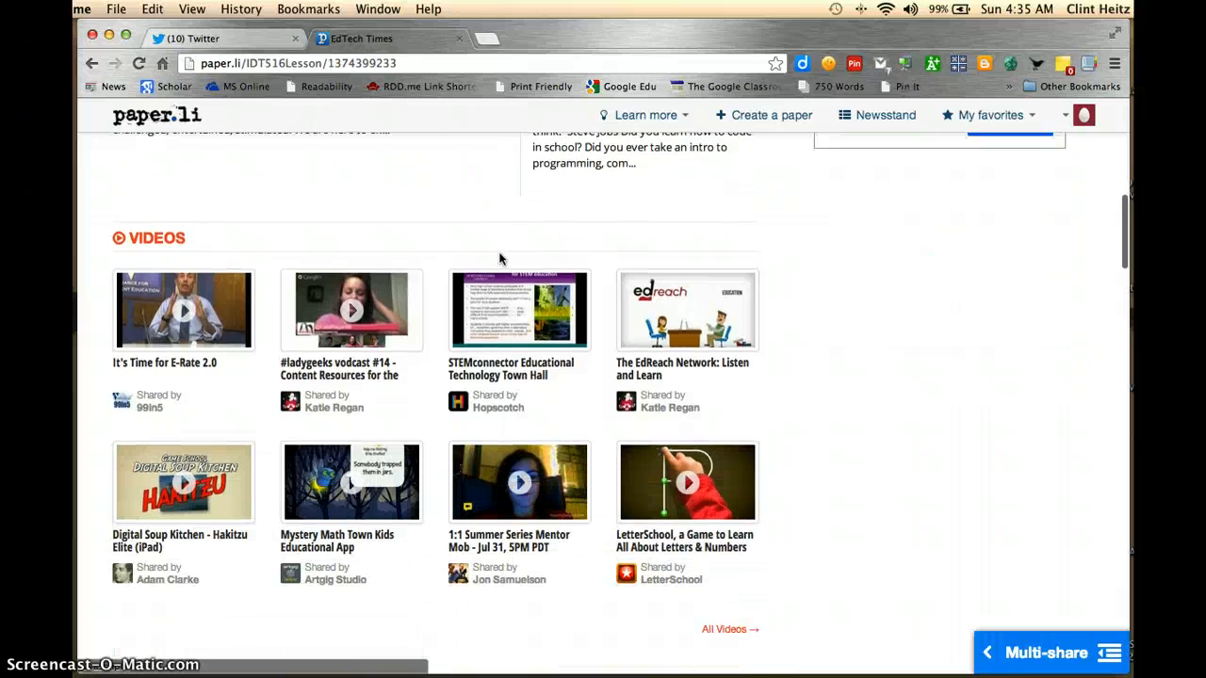
Look through the rest of the paper's videos and the articles in its Education section
scroll(499, 259, down, 5)
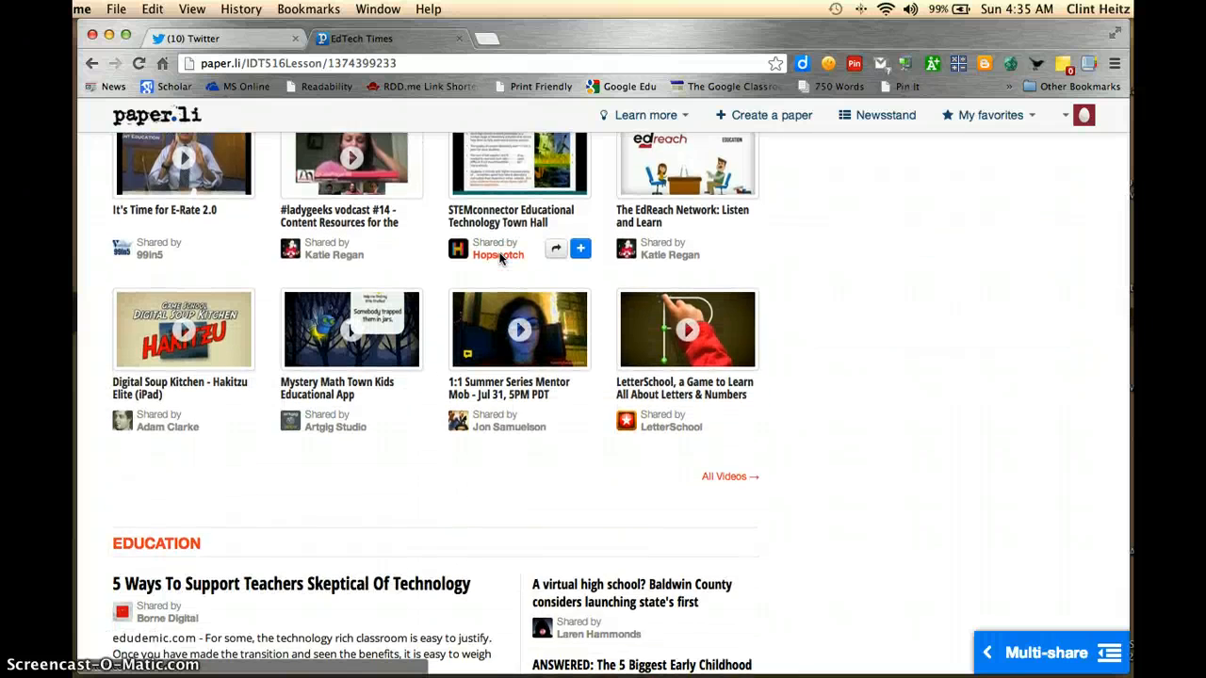
scroll(499, 259, down, 1)
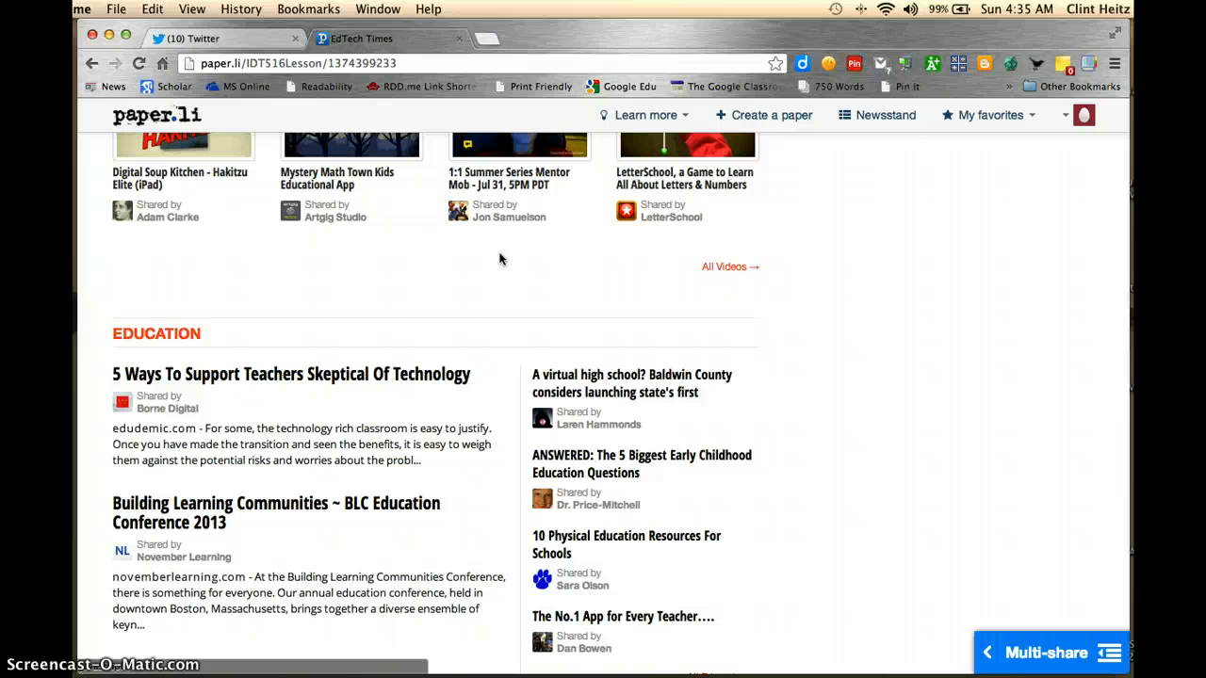
scroll(499, 259, up, 14)
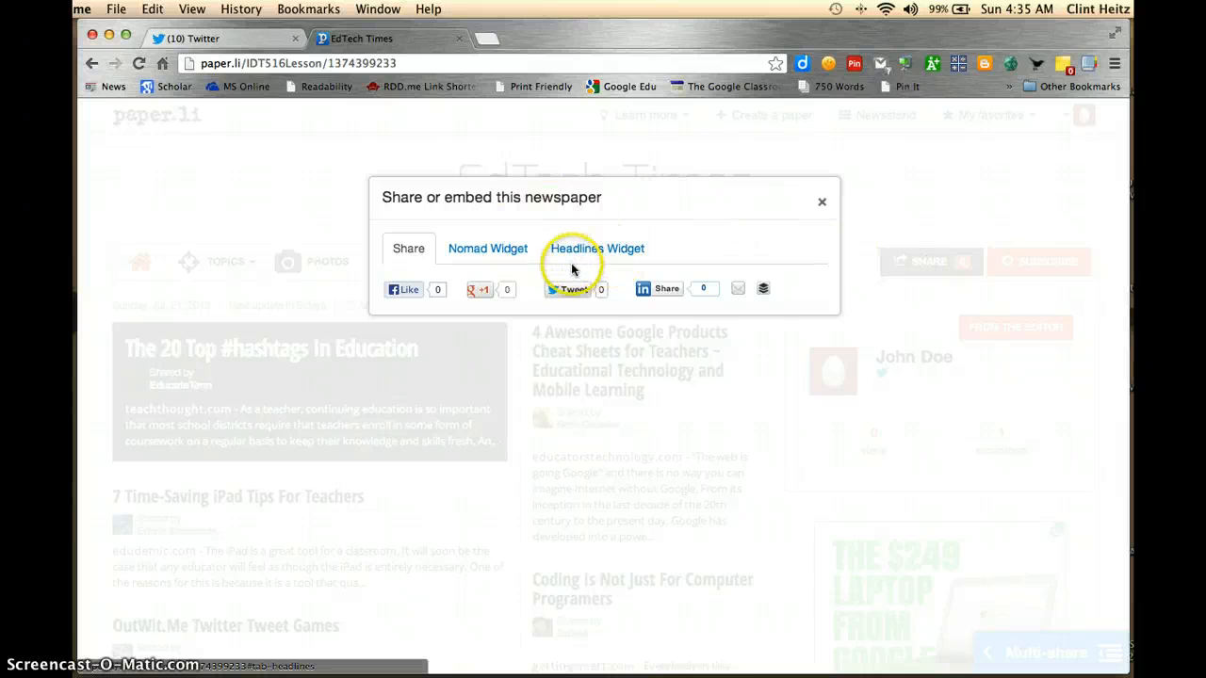
Start sharing the newspaper on Twitter and add the hashtag #IDT516Paperli after the link in the prefilled message
click(573, 297)
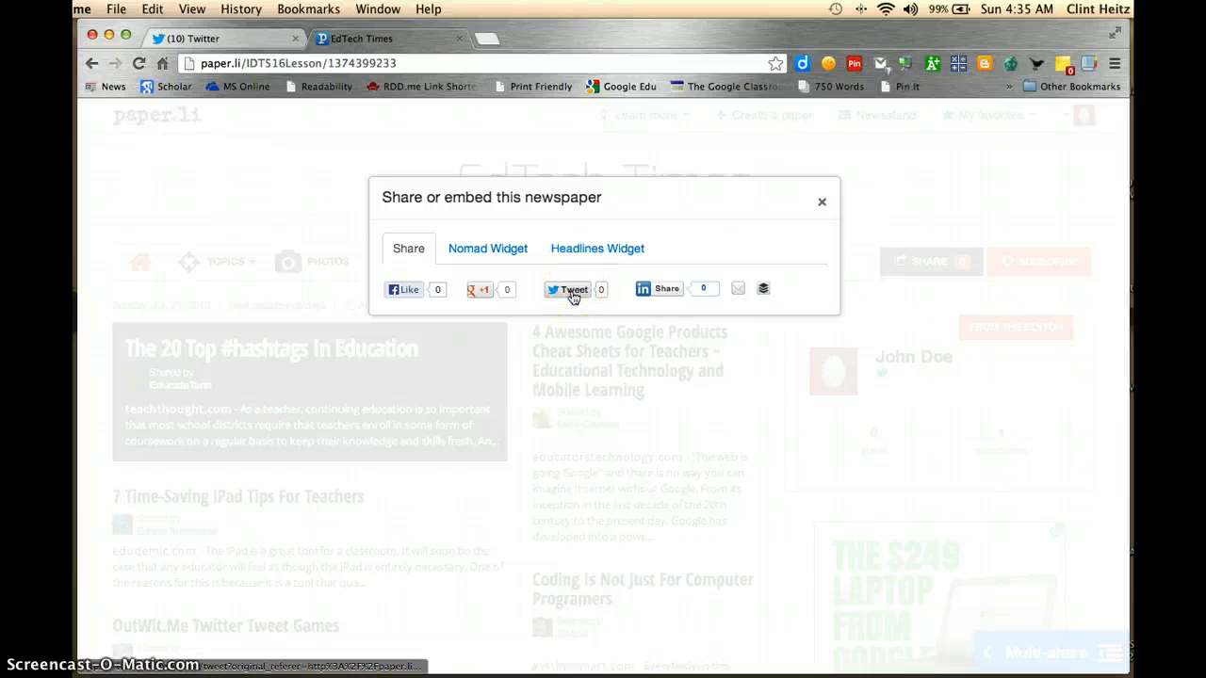
click(572, 297)
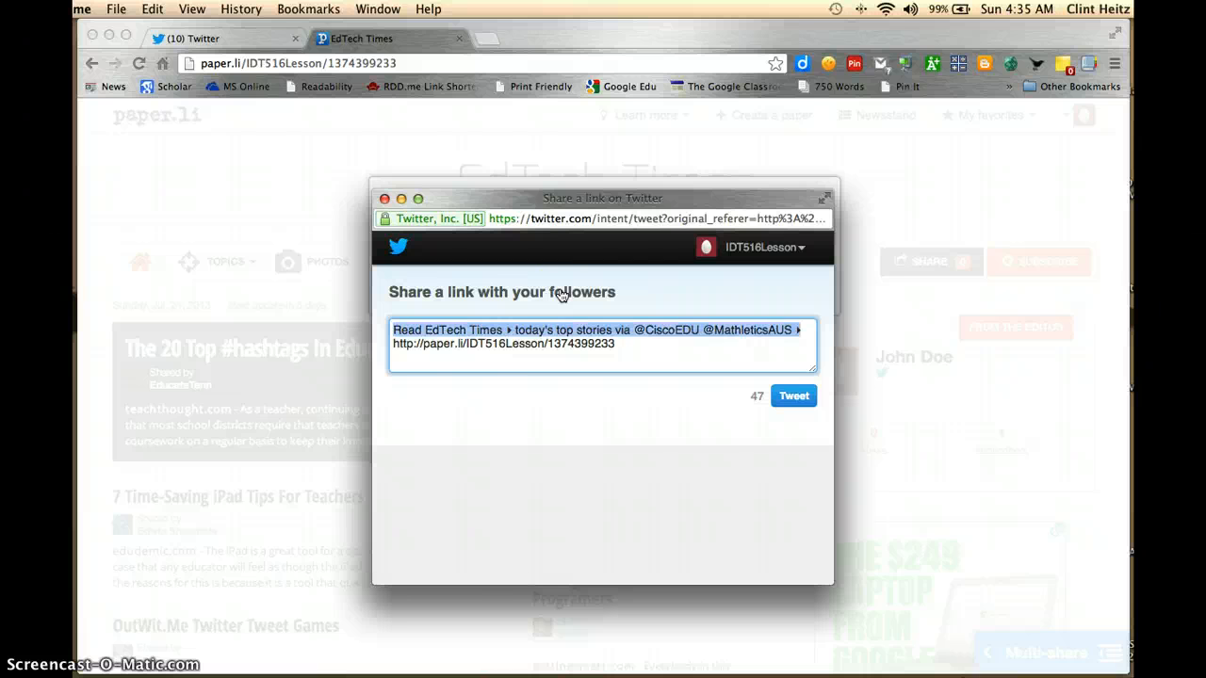
click(656, 348)
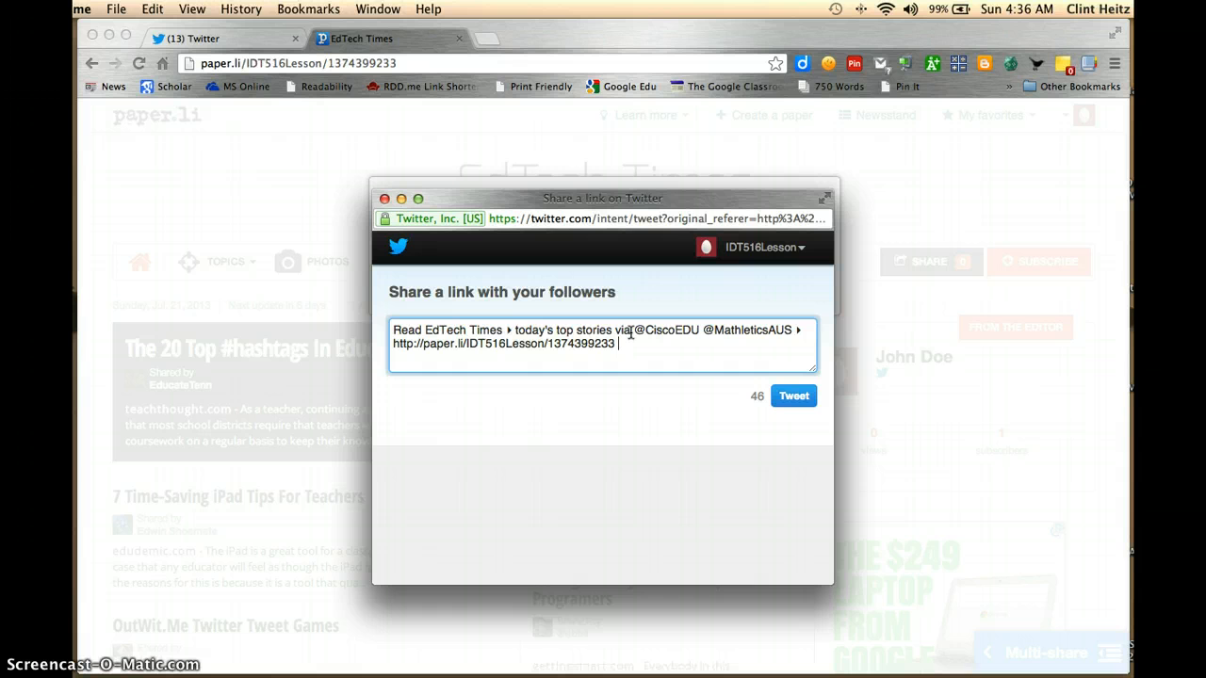
text(#IDT516Paperli)
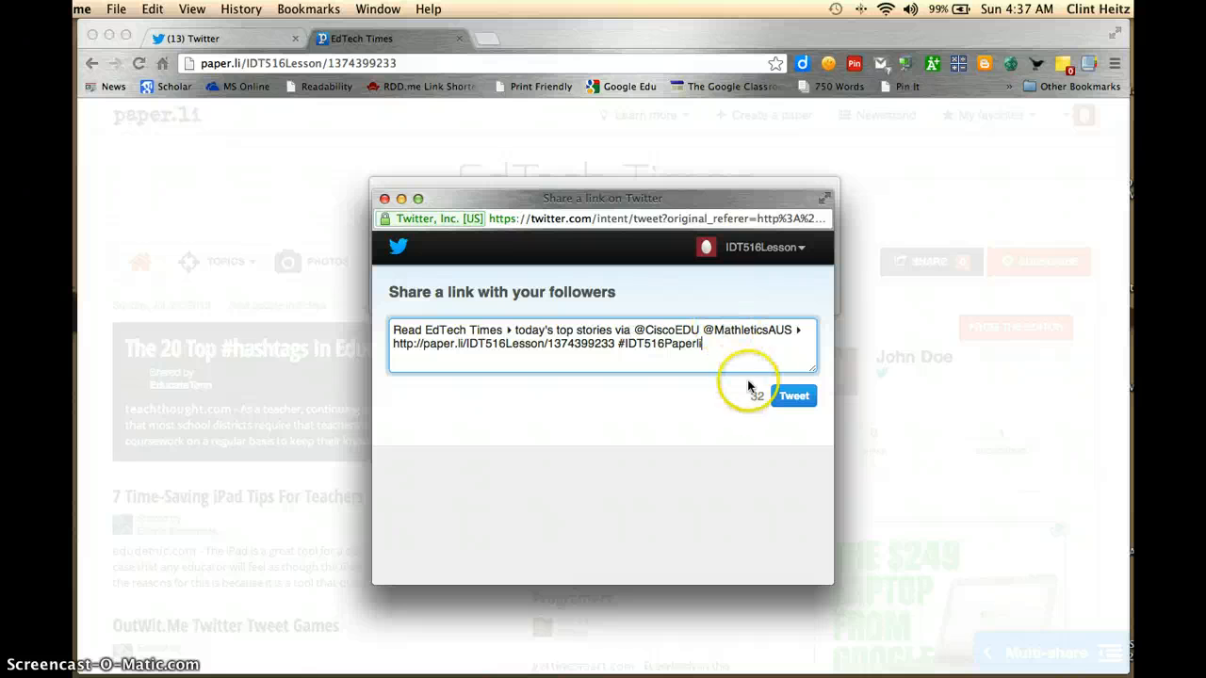
Post the tweet and close the Twitter window and the newspaper's sharing dialog
click(805, 403)
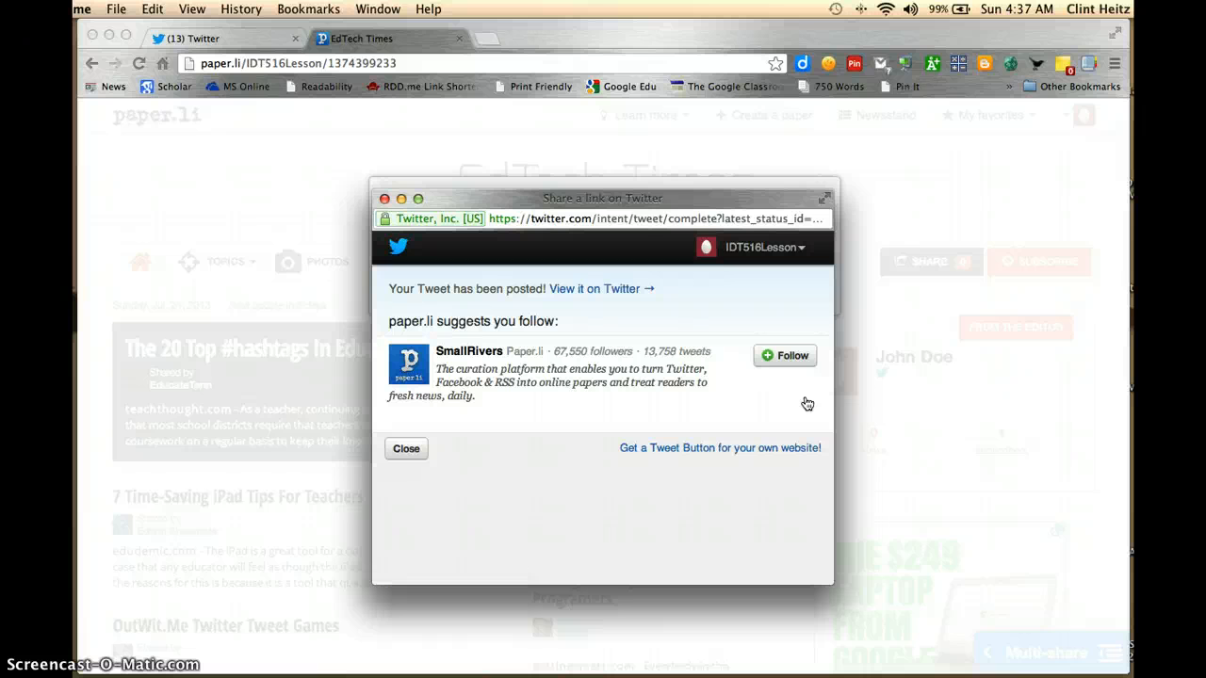
click(396, 451)
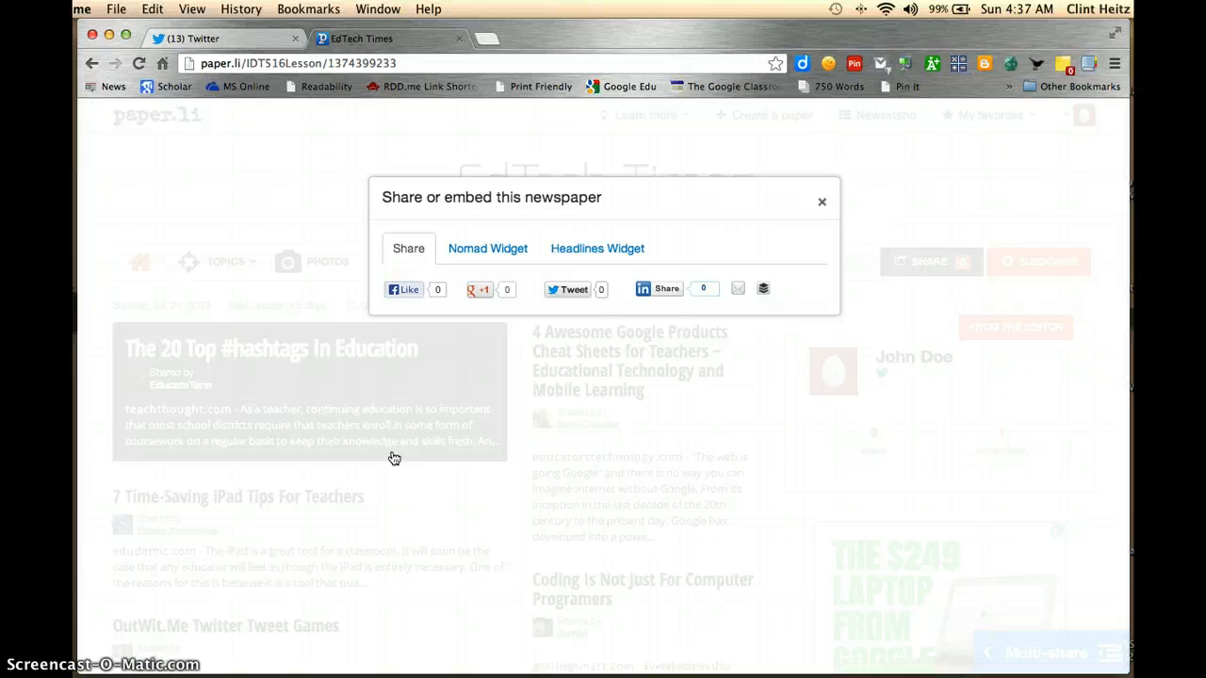
click(823, 204)
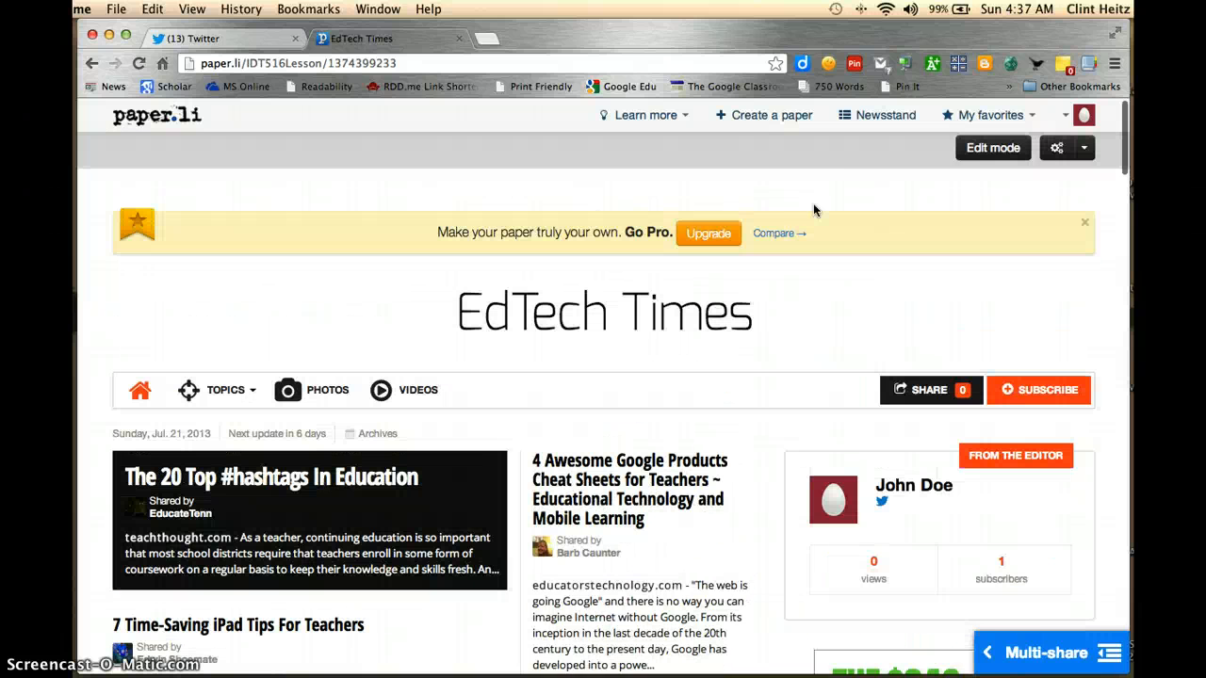
Turn on the paper's edit mode, look over the editing controls on its articles, and finish editing without changes
click(997, 156)
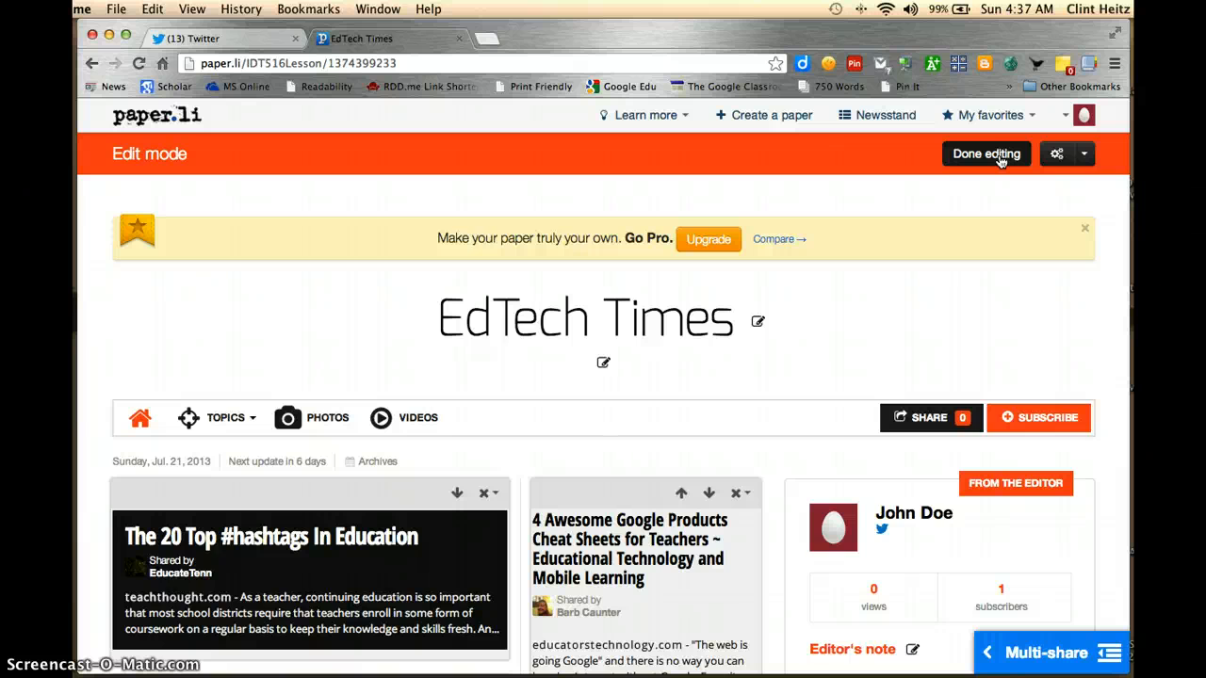
scroll(866, 296, down, 4)
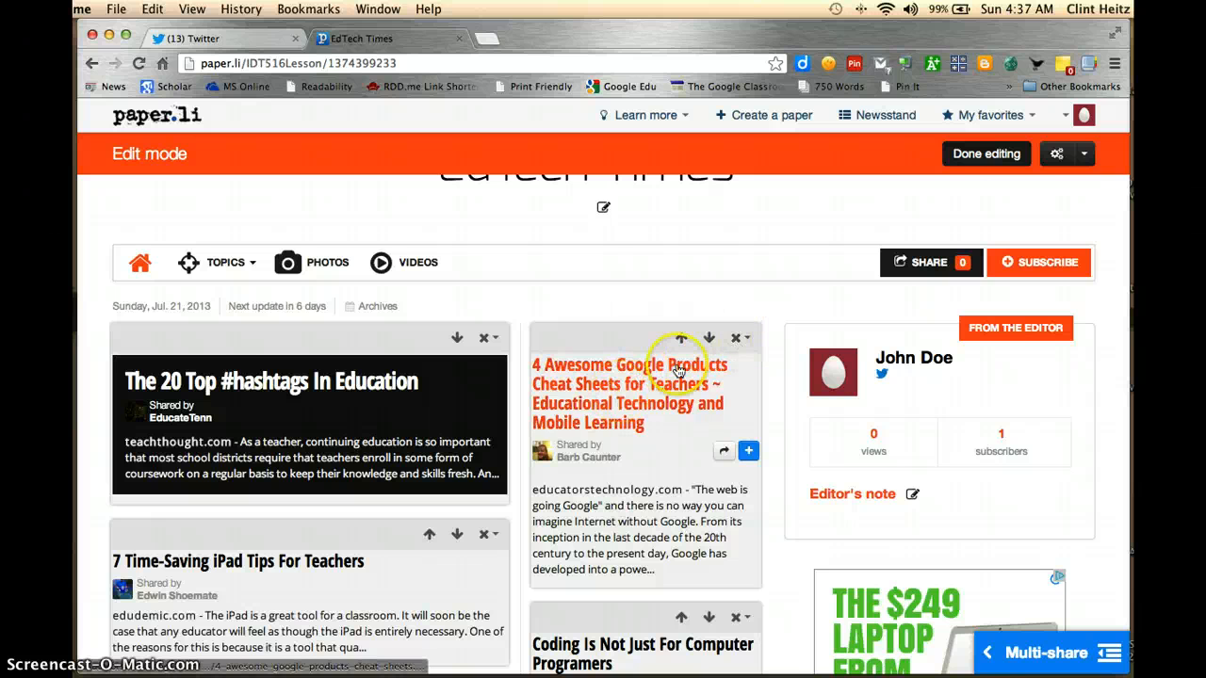
click(998, 154)
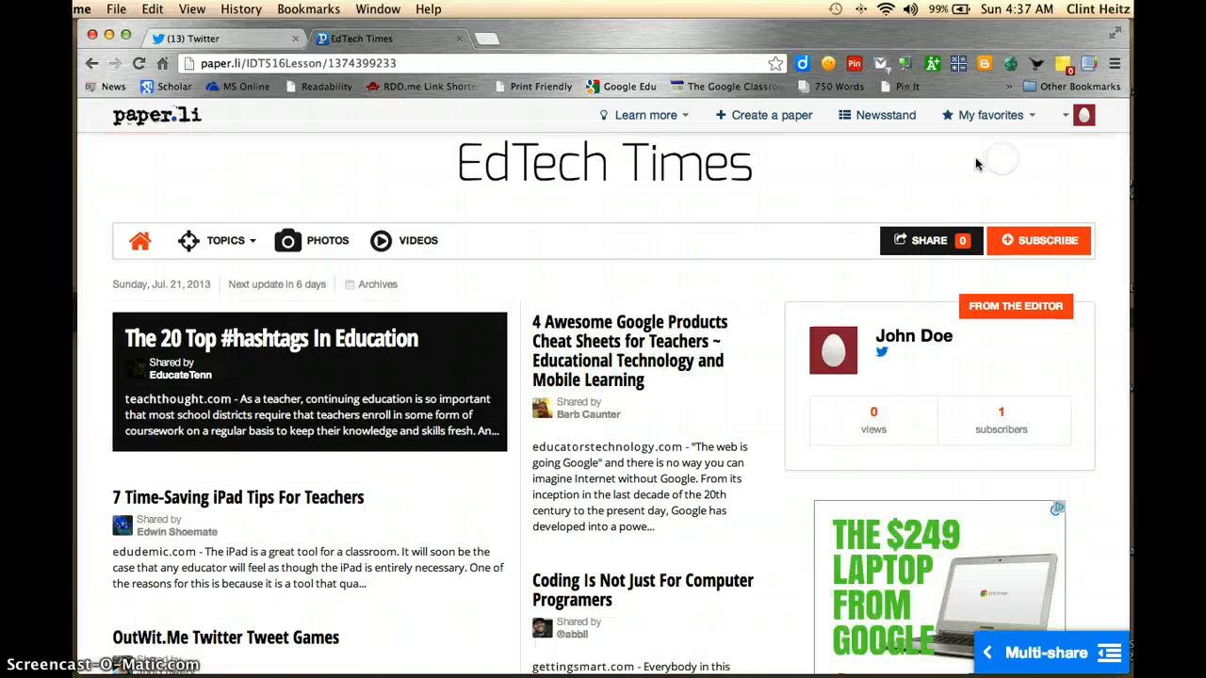